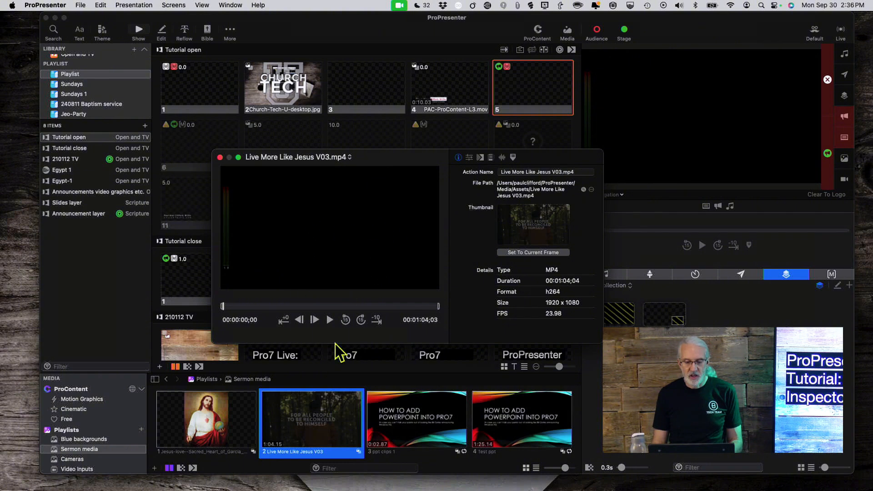
- Scrub the Live More Like Jesus V03.mp4 preview to about 11 seconds, play it briefly and pause it
mouse_move(267, 309)
mouse_down()
mouse_move(360, 308)
mouse_move(249, 313)
mouse_move(266, 313)
mouse_up()
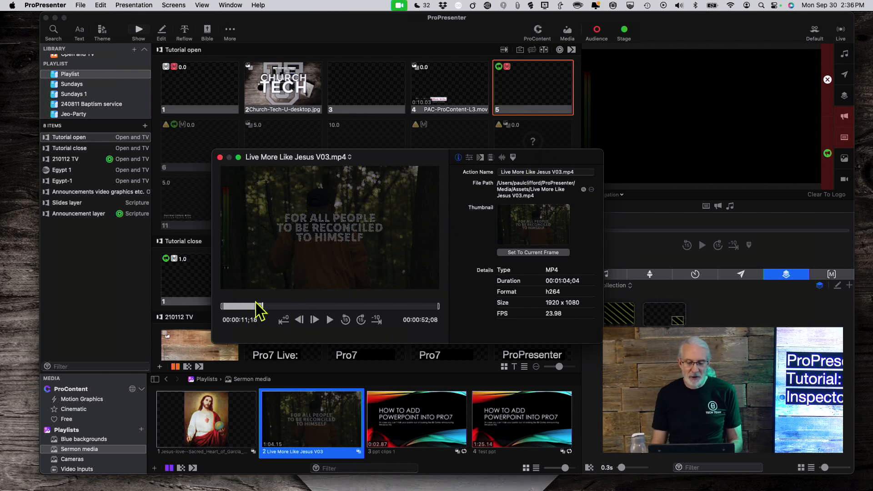
click(331, 320)
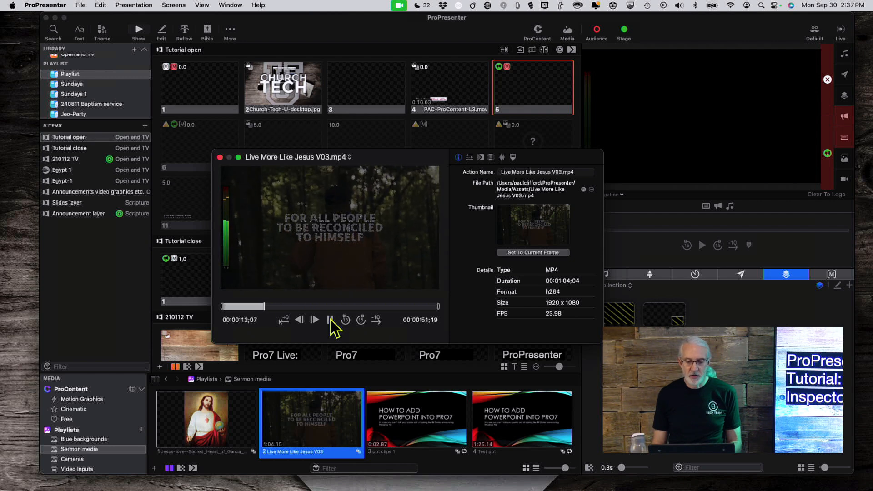
click(331, 320)
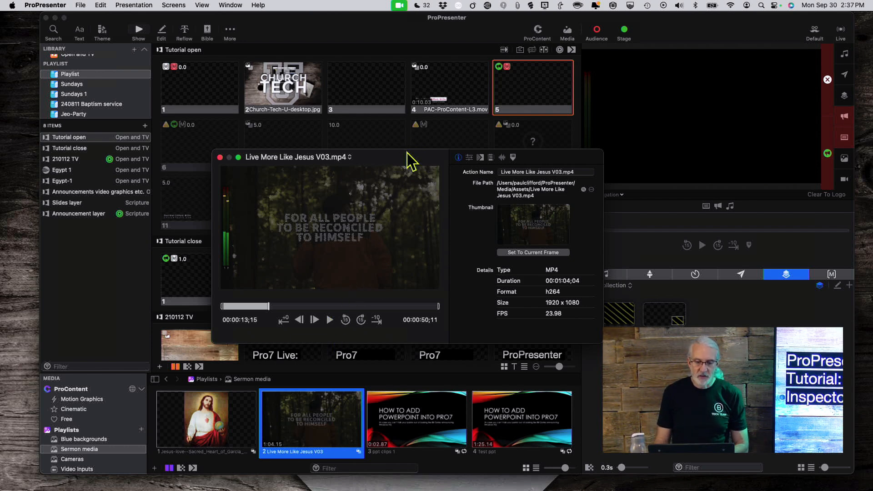
- Open the Audio settings beside the media inspector window and look through the available output devices for the Inspector
drag(405, 153, 206, 160)
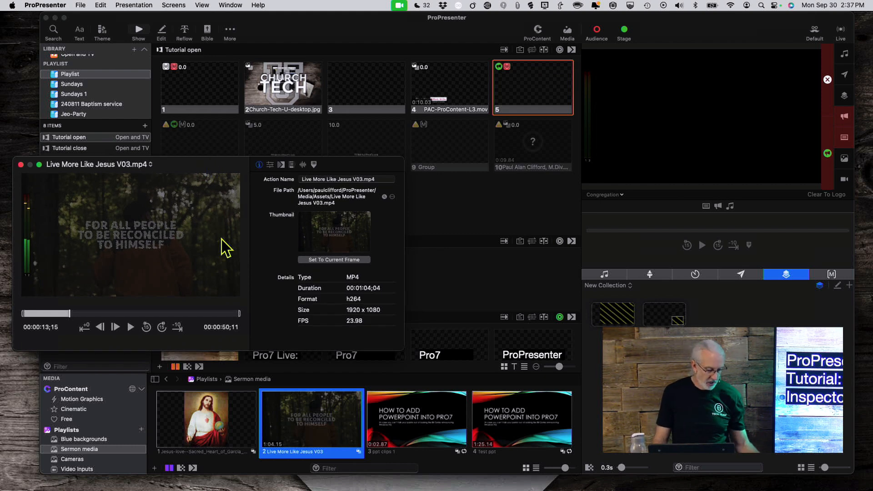
click(36, 4)
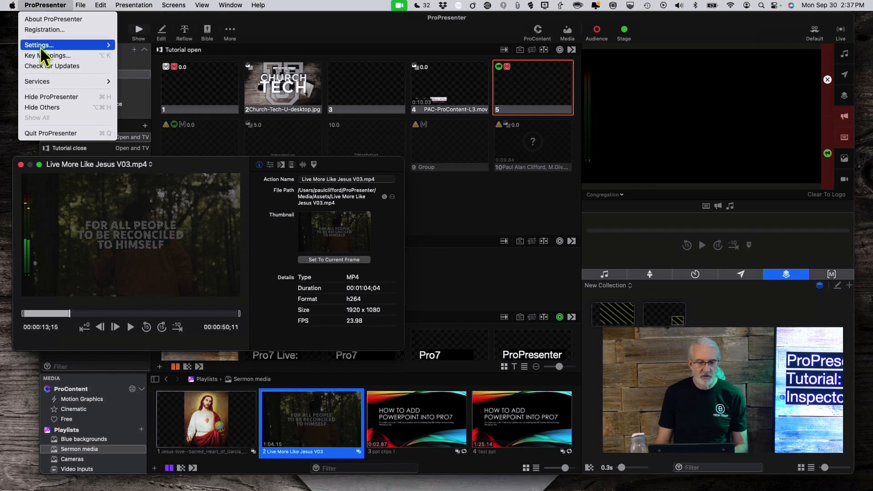
mouse_move(40, 48)
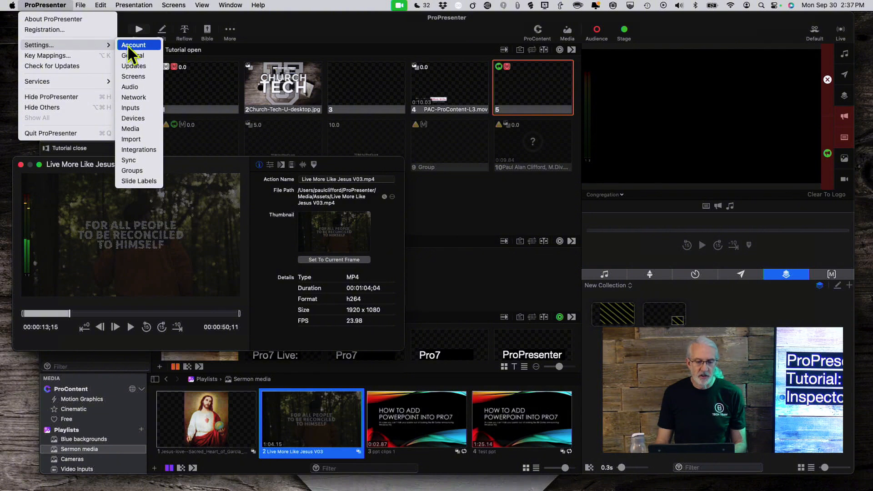
click(128, 88)
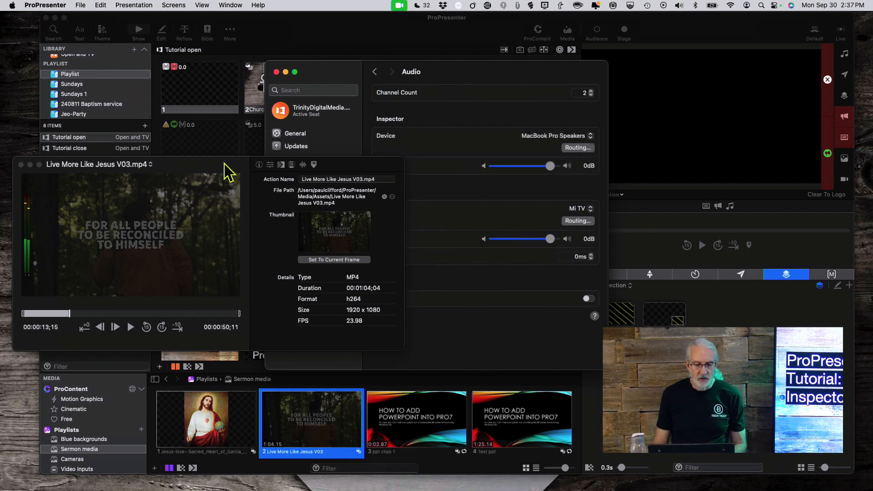
drag(213, 169, 152, 287)
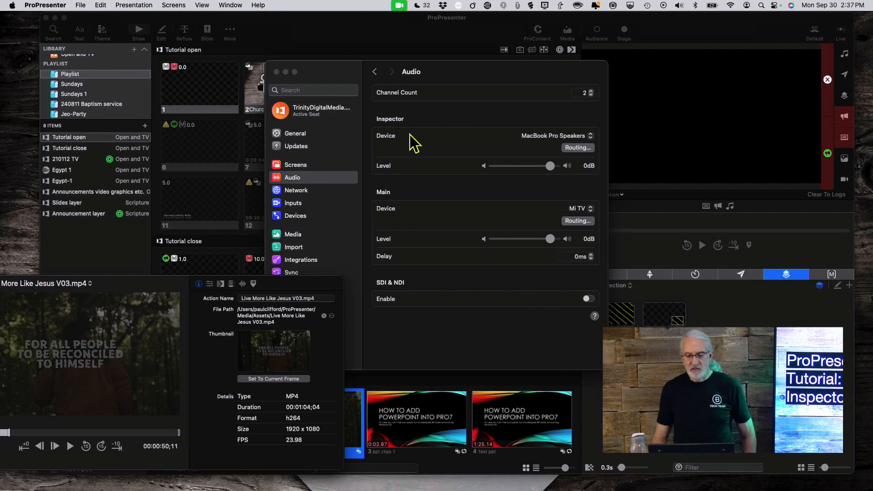
click(592, 137)
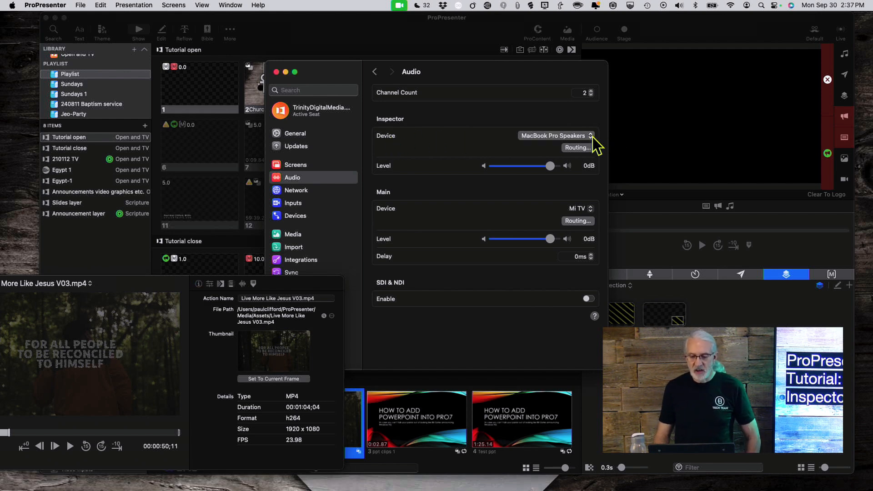
click(593, 137)
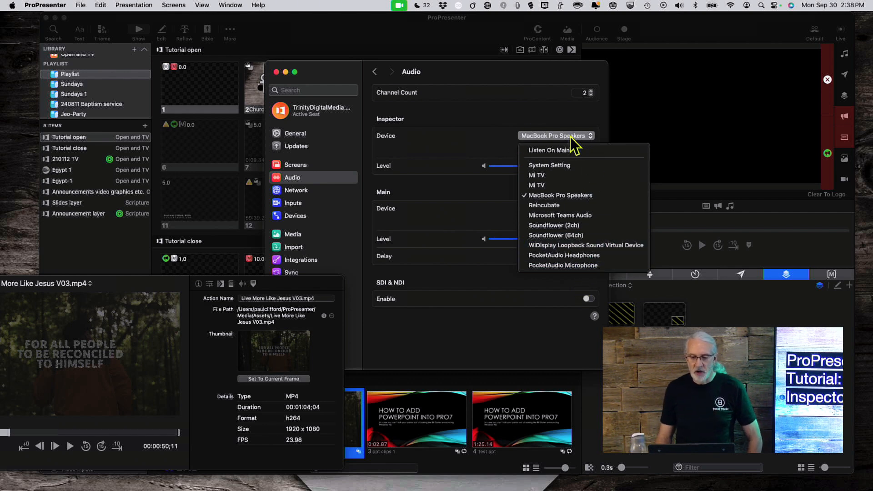
click(498, 131)
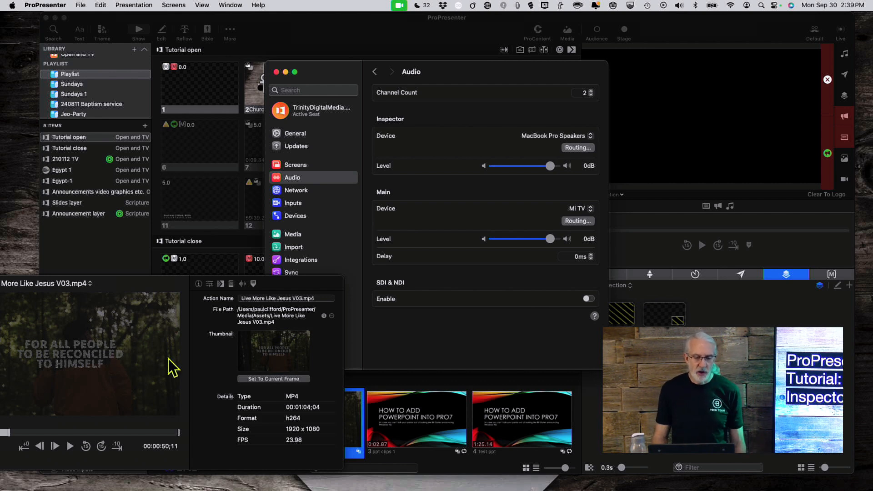
- Move the media inspector window back over the Audio settings and view its list of media to inspect
drag(141, 281, 381, 133)
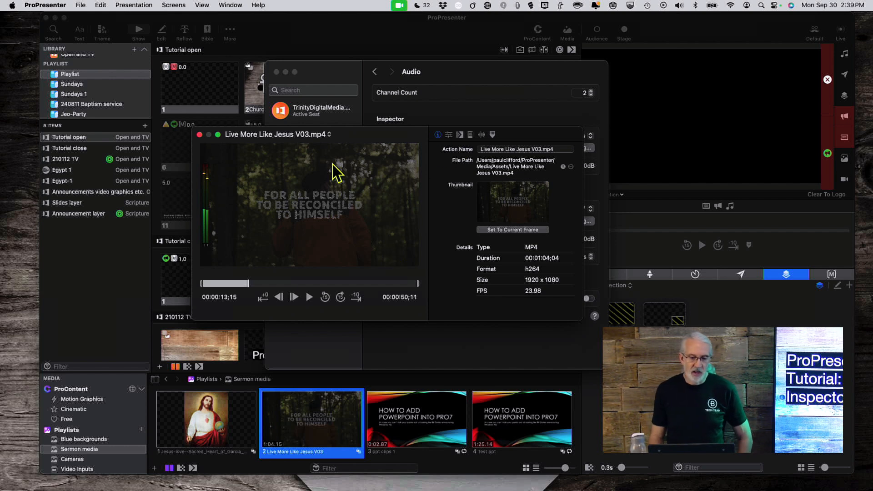
click(327, 135)
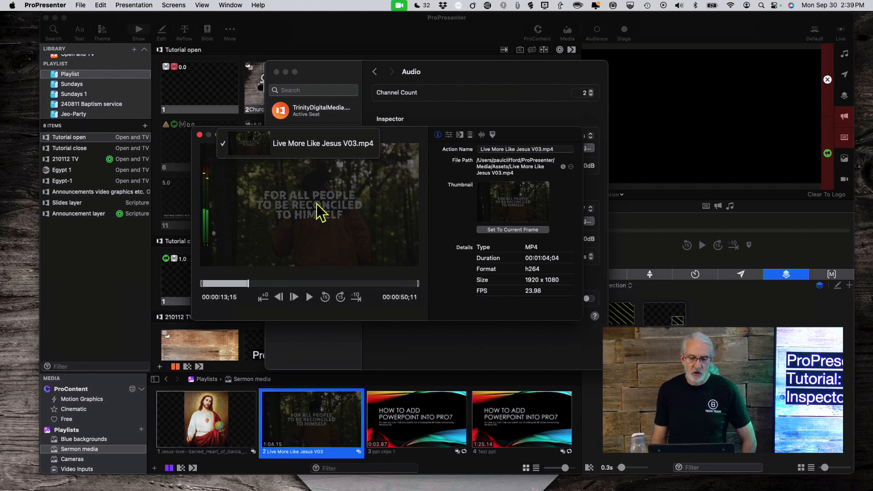
click(393, 133)
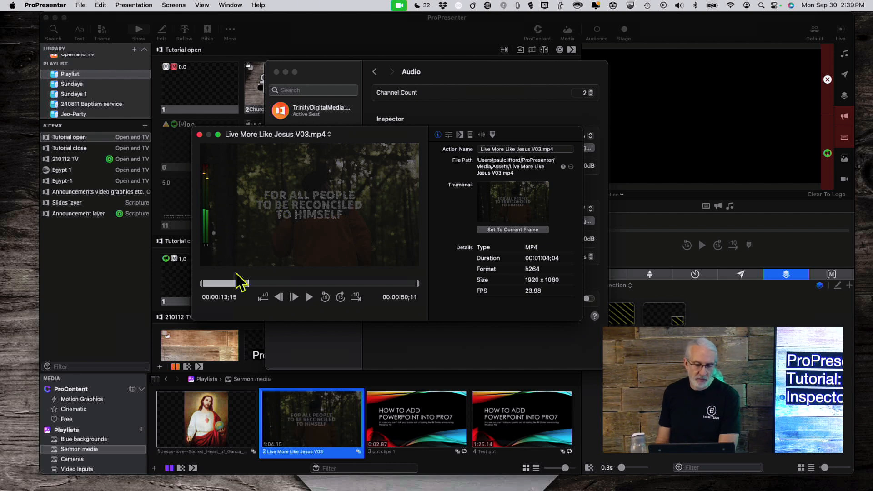
- Trim the clip's in point to about 5 seconds and its out point to about 54 seconds
drag(201, 284, 237, 288)
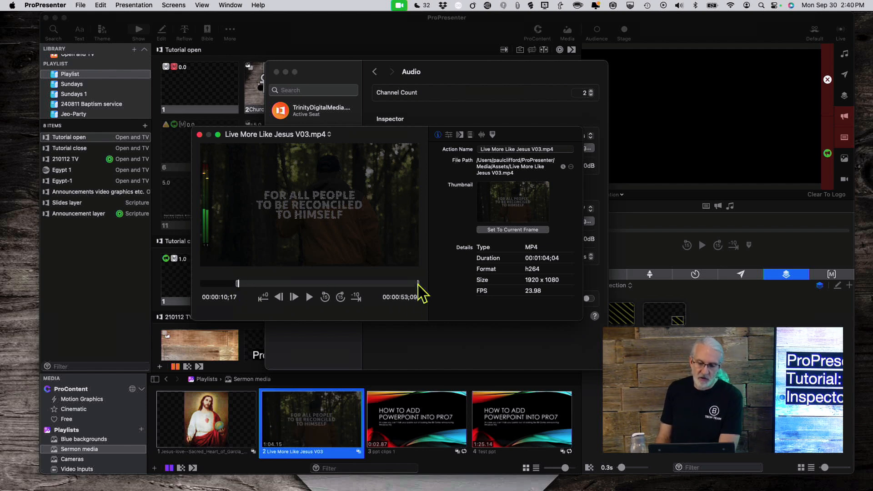
mouse_move(418, 284)
mouse_down()
mouse_move(376, 284)
mouse_move(411, 283)
mouse_up()
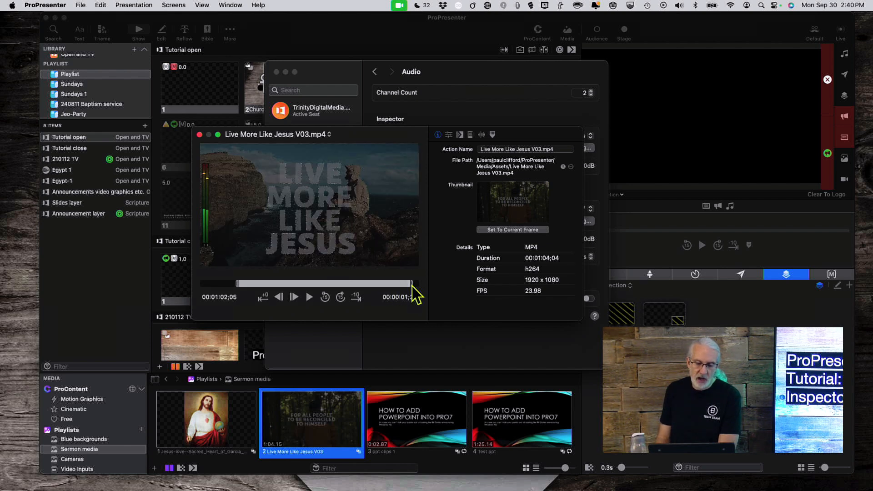
click(235, 285)
click(212, 282)
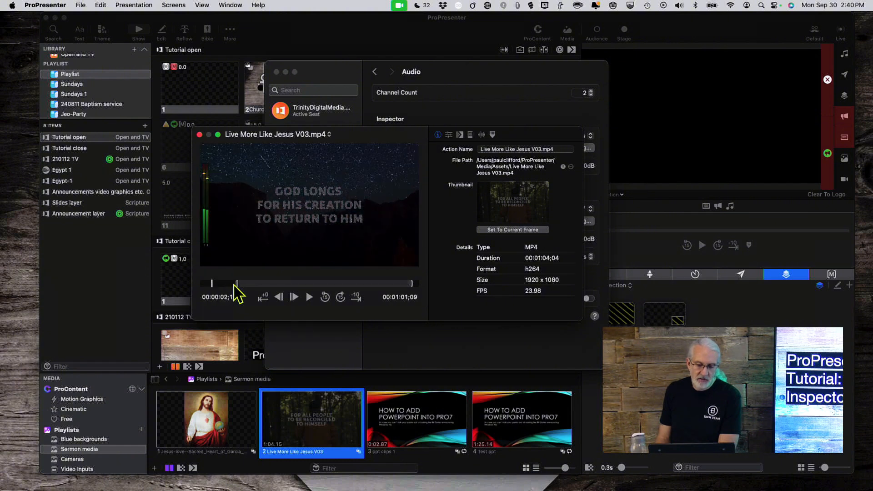
mouse_move(236, 285)
mouse_down()
mouse_move(220, 290)
mouse_move(262, 288)
mouse_move(219, 282)
mouse_up()
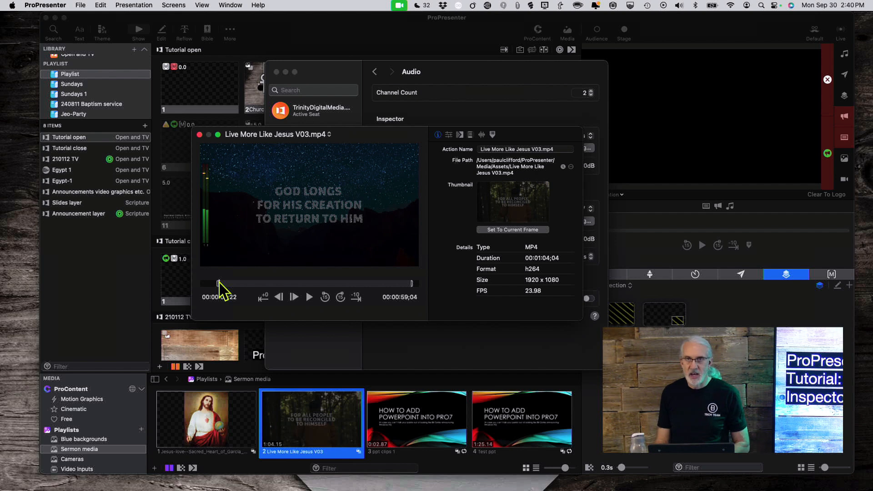
click(279, 297)
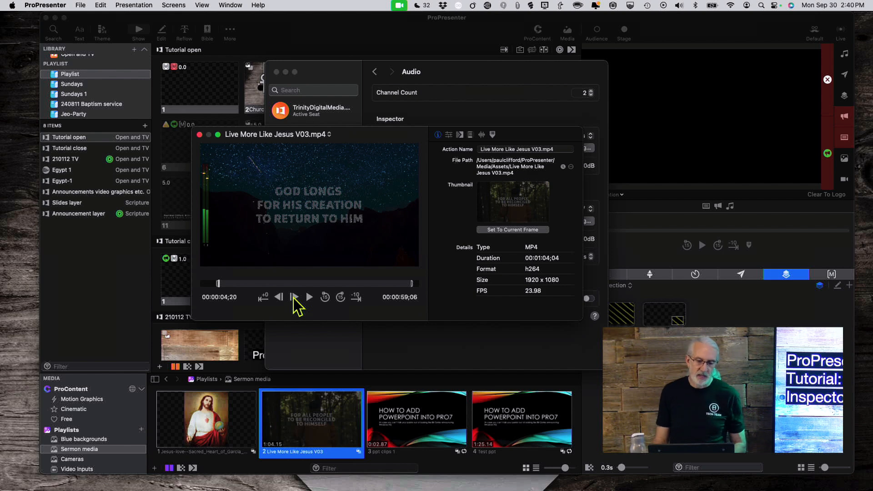
click(383, 283)
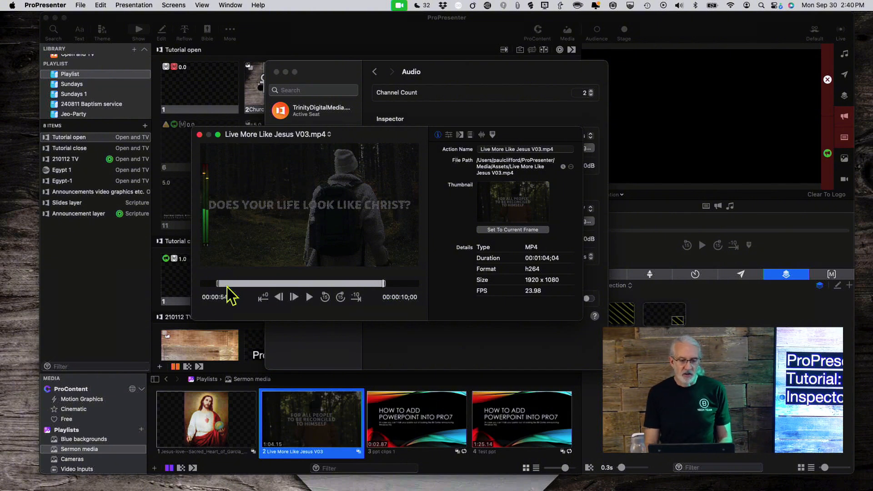
- Restore the clip's in and out points to its full length and return the playhead to the start
drag(217, 284, 164, 284)
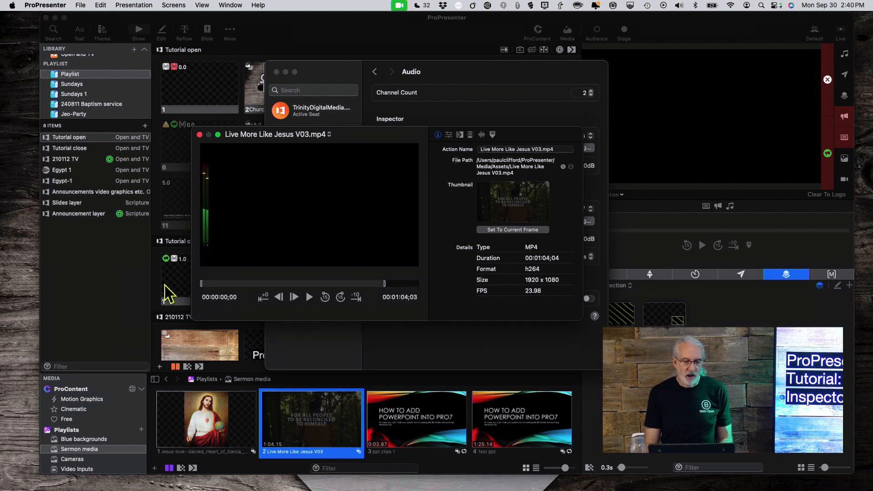
drag(385, 282, 468, 283)
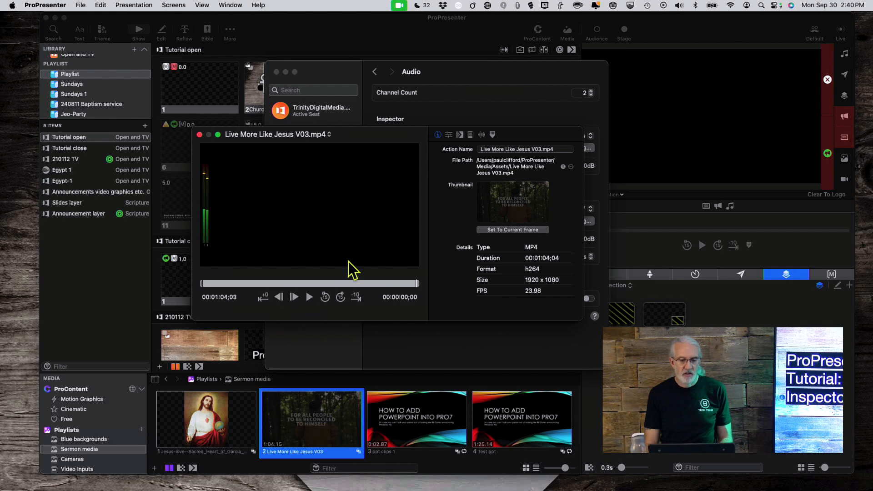
click(263, 301)
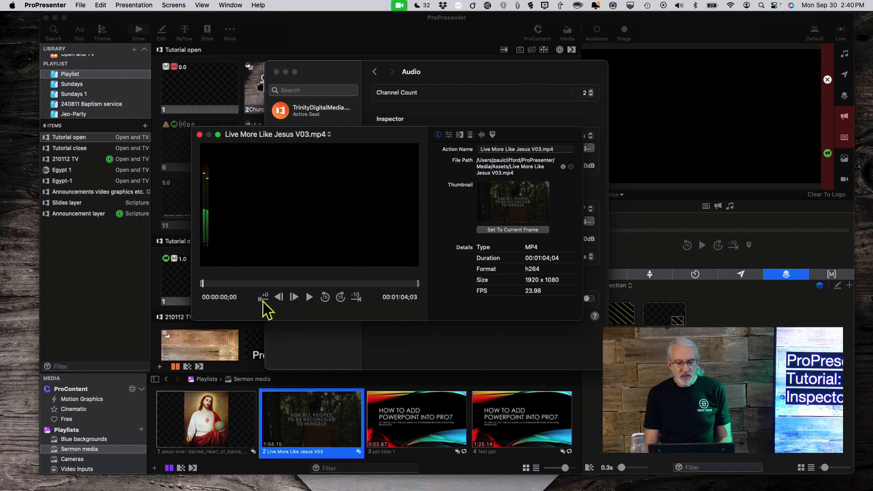
- Skip the preview forward 15 seconds twice, and back 15 seconds once
click(341, 297)
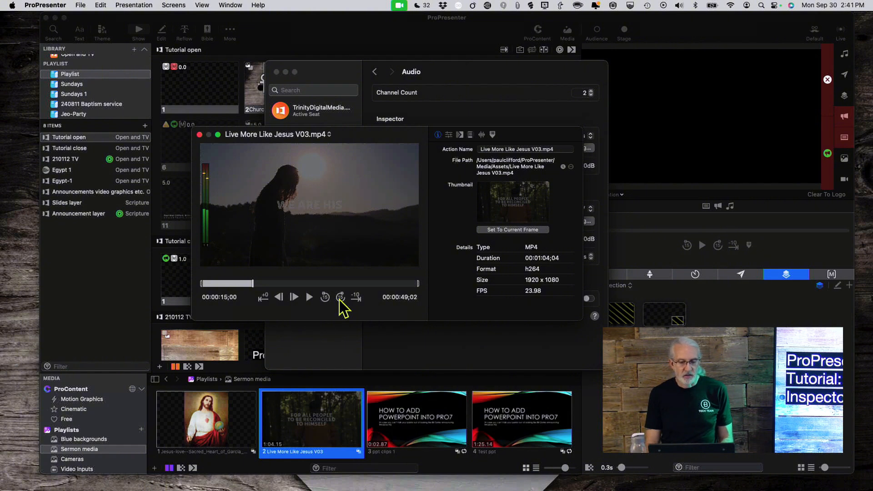
click(340, 298)
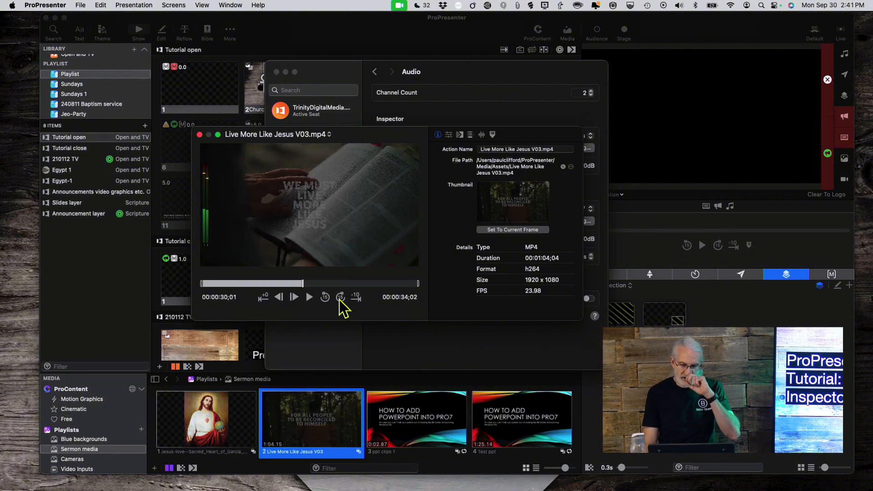
click(325, 298)
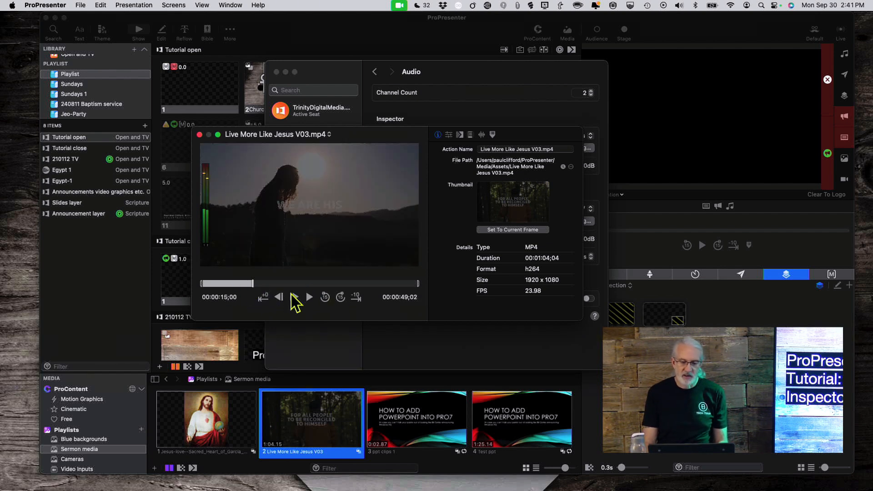
- Set the preview's jump-to-end interval to -25 seconds
click(355, 298)
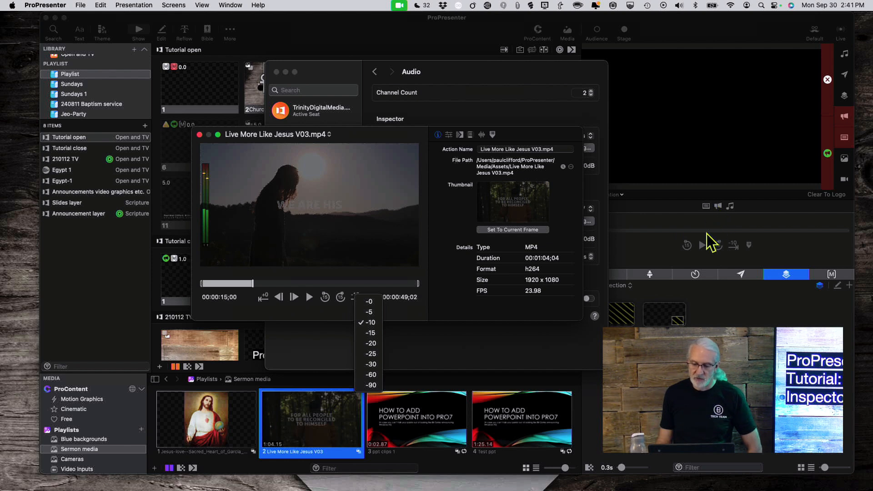
click(369, 353)
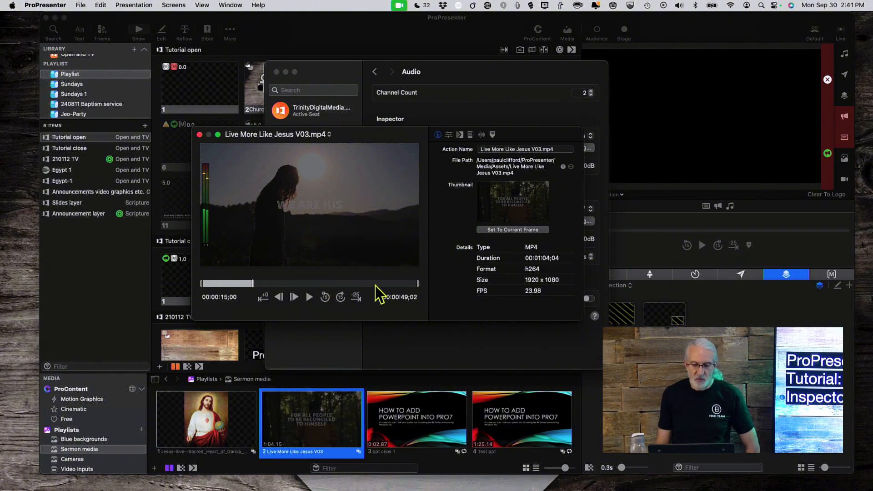
- Play the clip preview and pause it at about 20 seconds
click(309, 298)
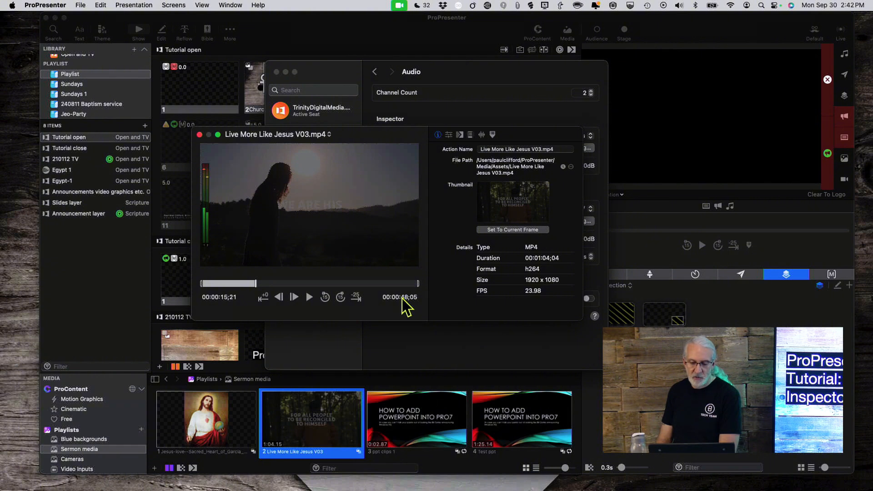
click(309, 296)
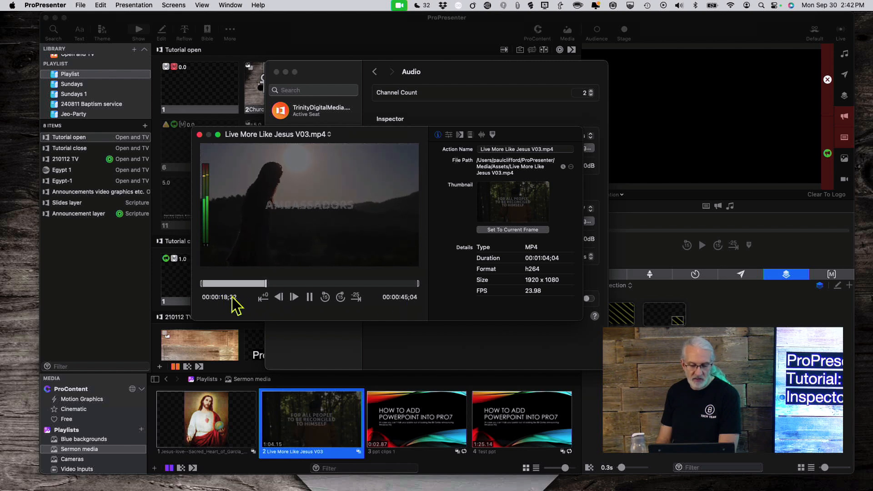
click(309, 298)
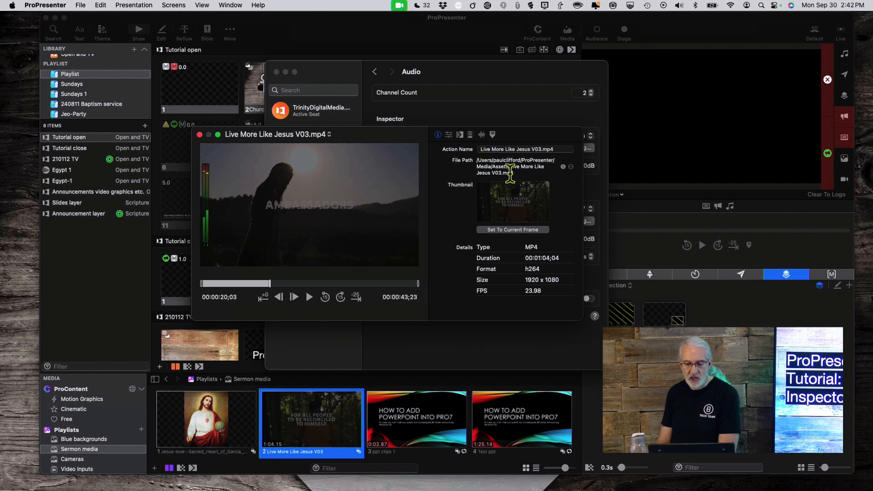
- View the Assets folder in the clip's file path chooser and cancel without choosing a replacement file
click(572, 167)
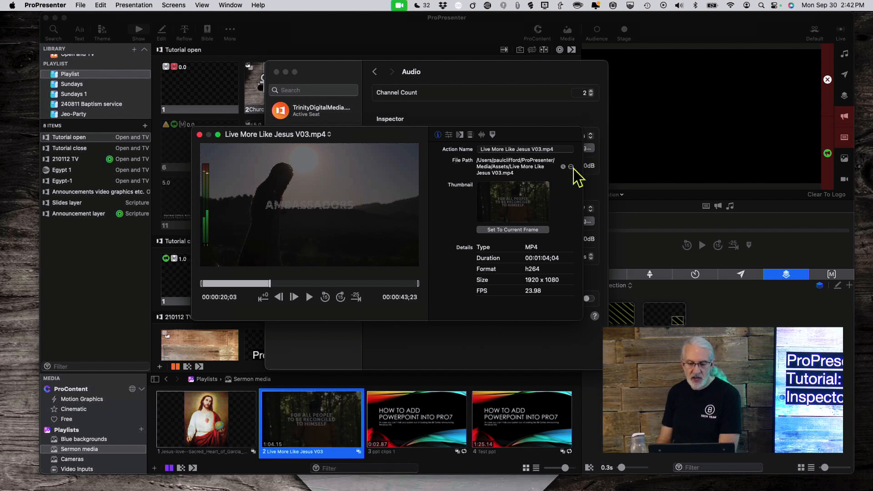
click(572, 167)
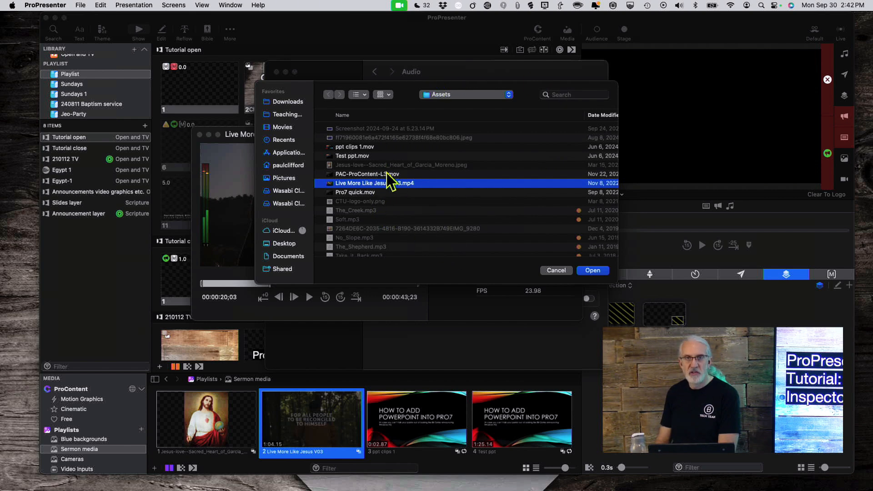
click(553, 271)
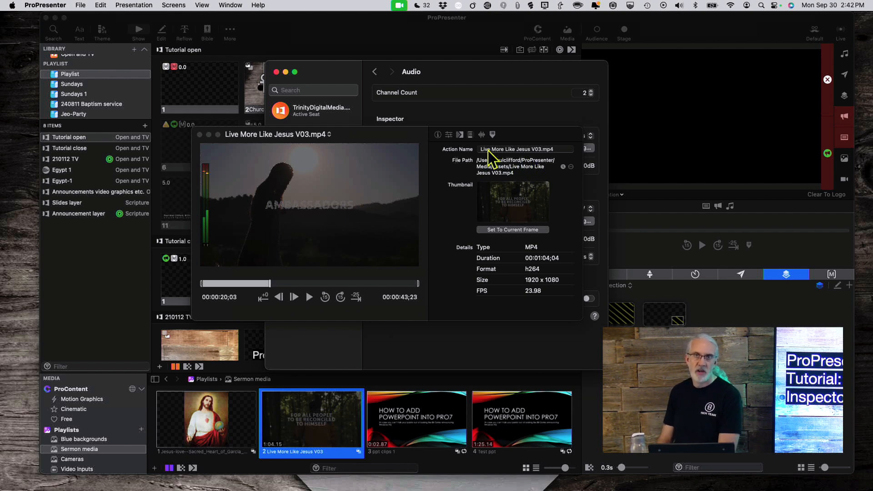
- Set the clip's thumbnail to the current preview frame
click(498, 231)
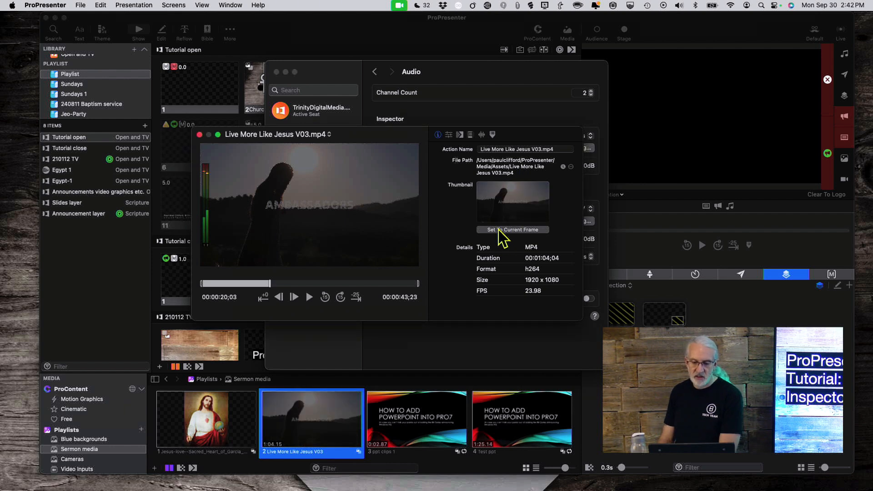
- Set the clip's thumbnail to the preview frame at about 31 seconds
click(310, 283)
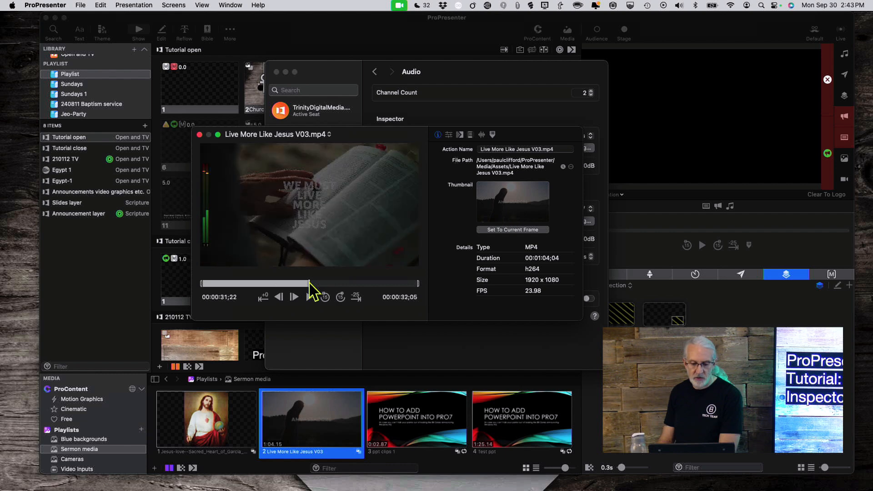
click(497, 231)
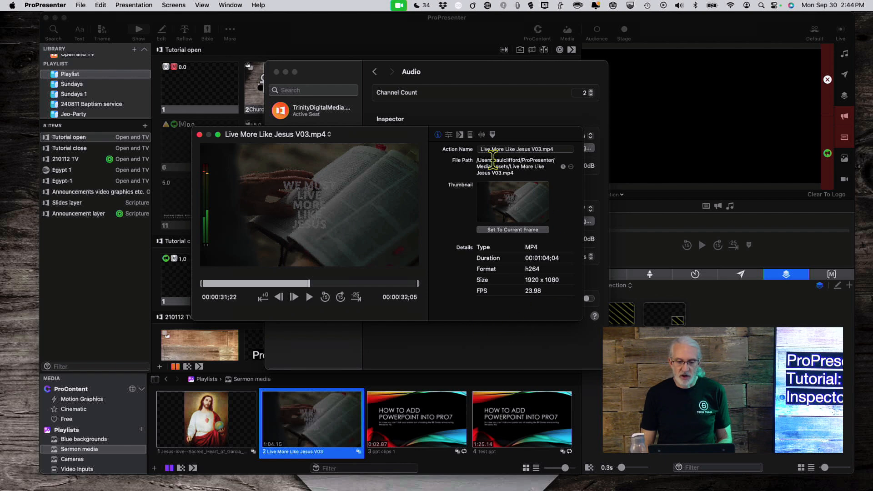
- Open the clip's scaling and playback settings and try a slower play rate
click(448, 135)
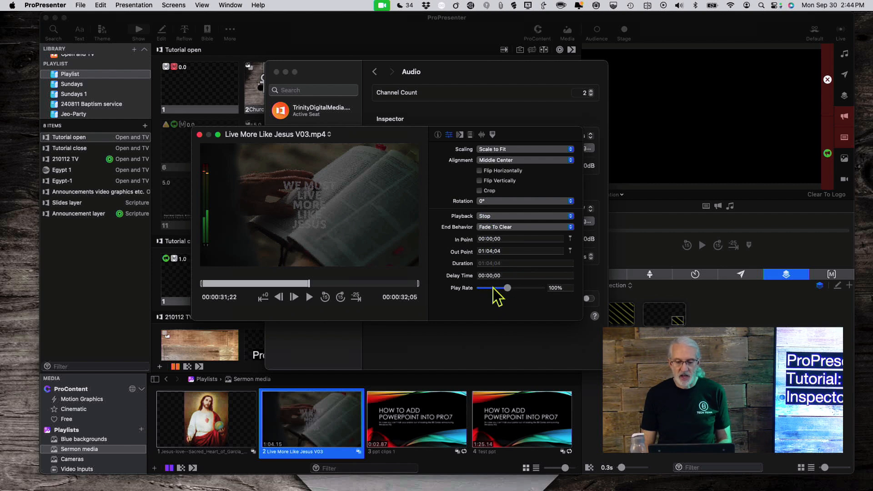
mouse_move(508, 288)
mouse_down()
mouse_move(496, 288)
mouse_move(536, 288)
mouse_move(498, 288)
mouse_up()
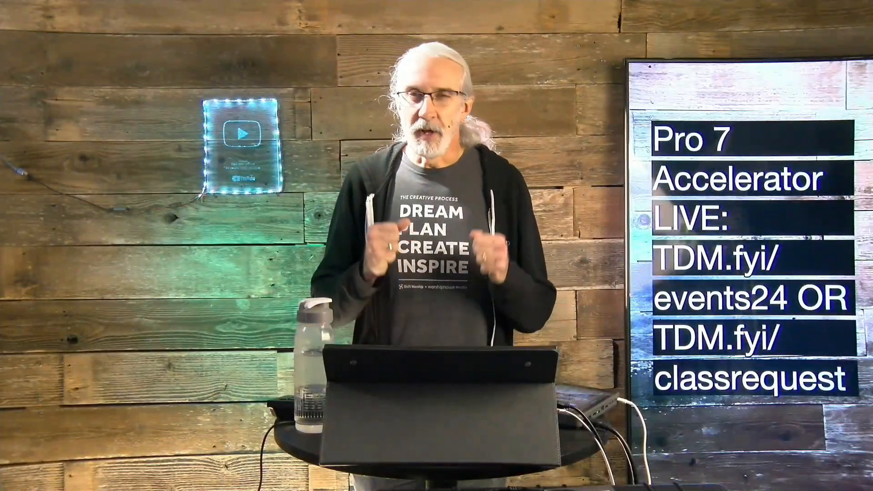
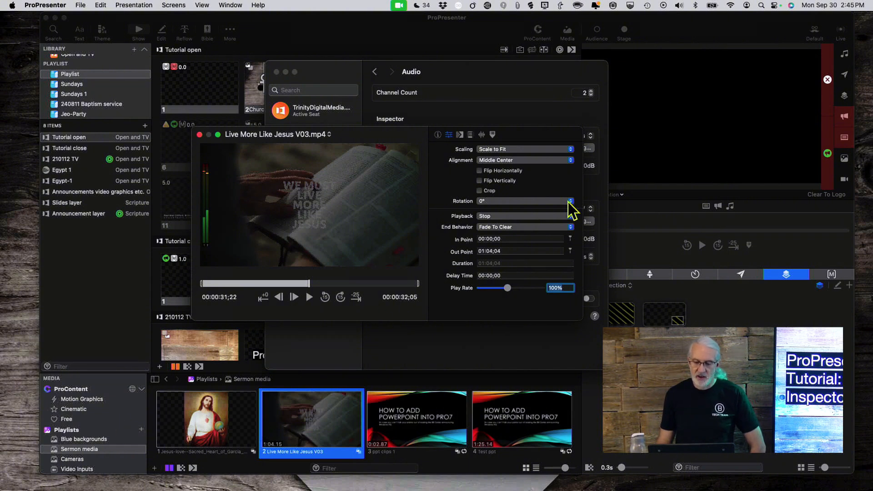
- Examine the clip's scaling and alignment choices, keeping Scale to Fit and Middle Center
click(572, 149)
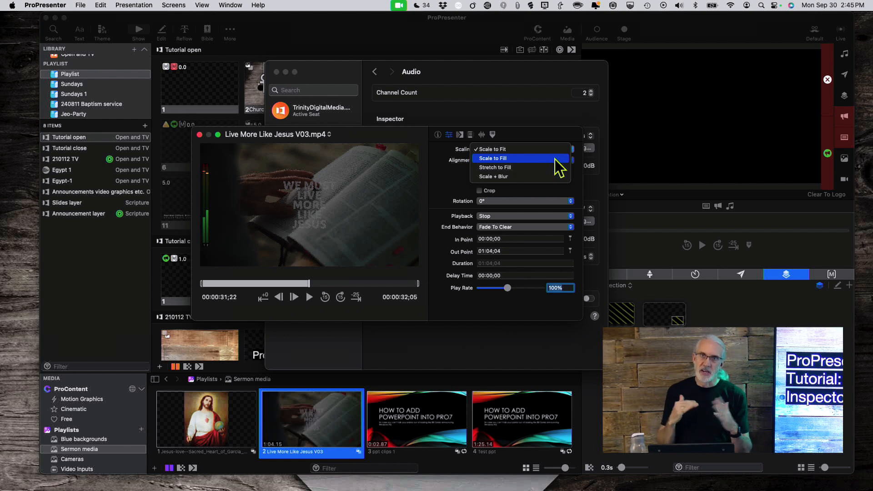
click(457, 193)
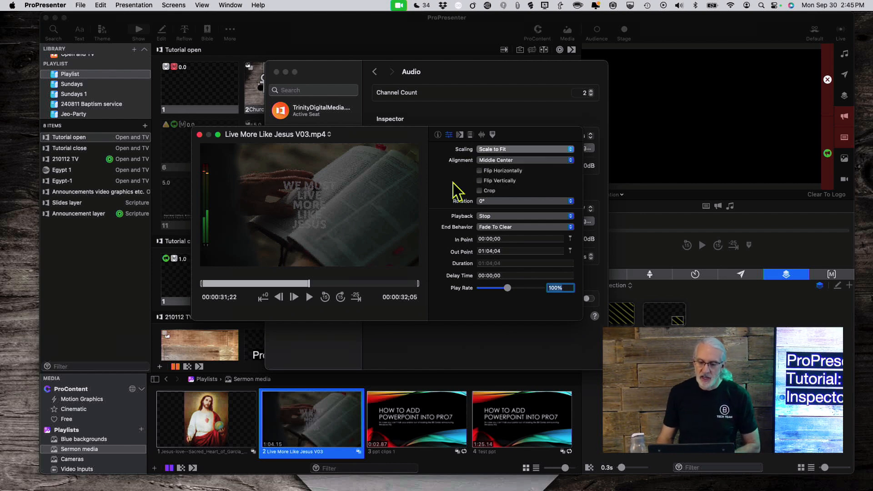
click(502, 161)
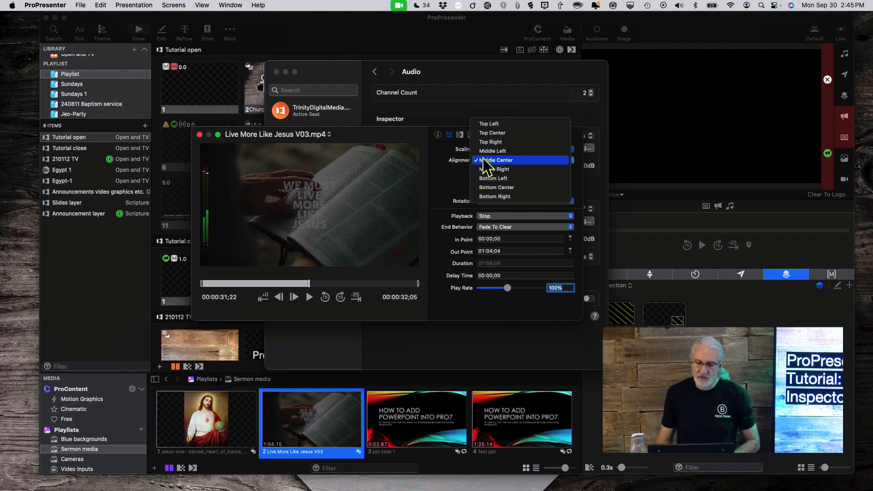
click(498, 162)
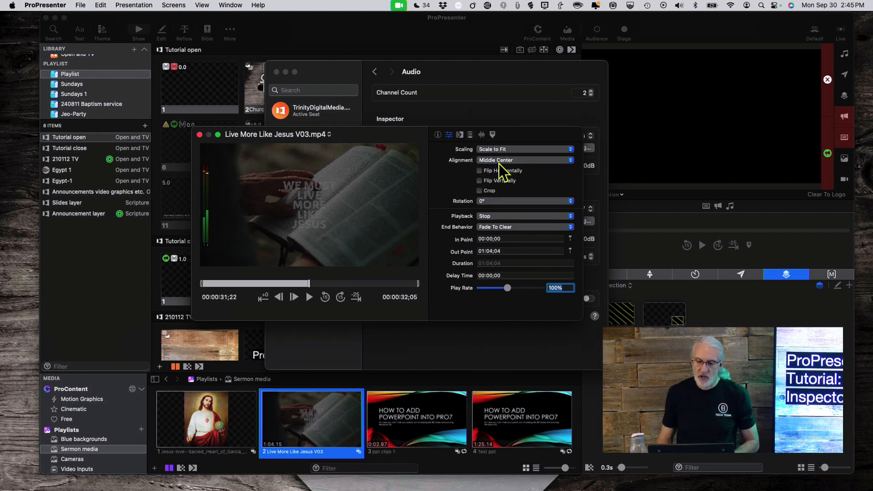
click(528, 147)
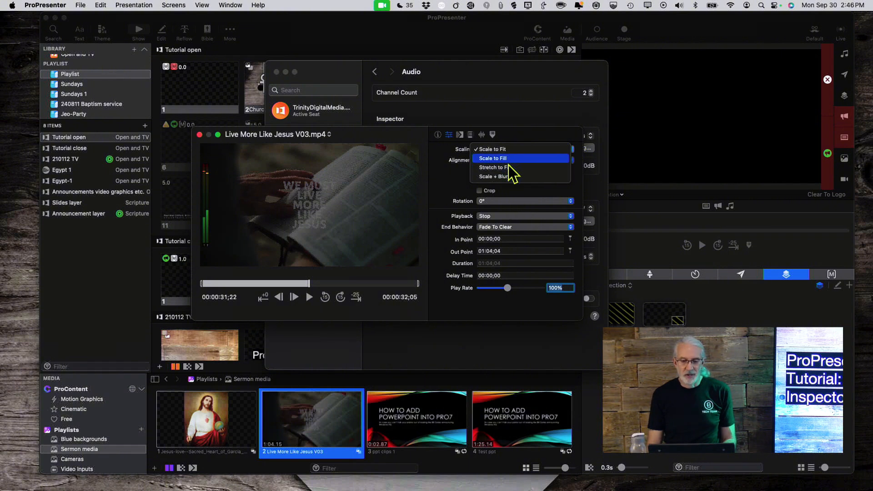
click(444, 175)
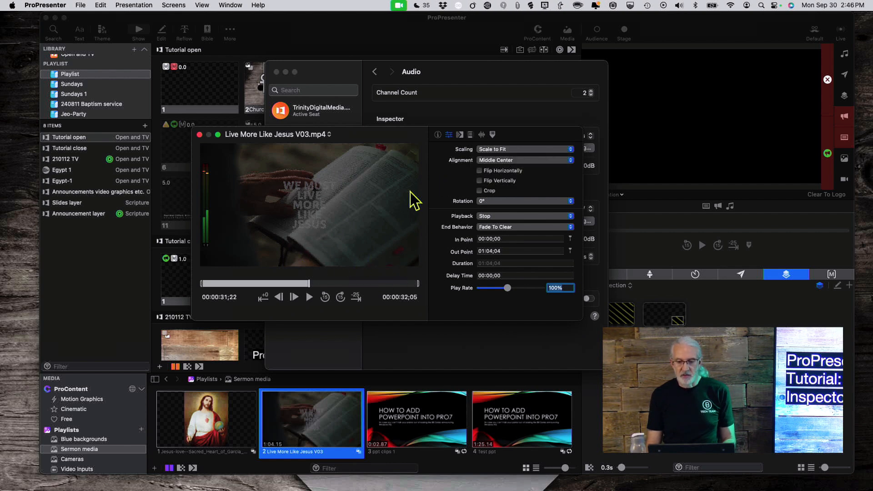
- Try flipping the clip horizontally and vertically, and turn both flips off again
click(479, 171)
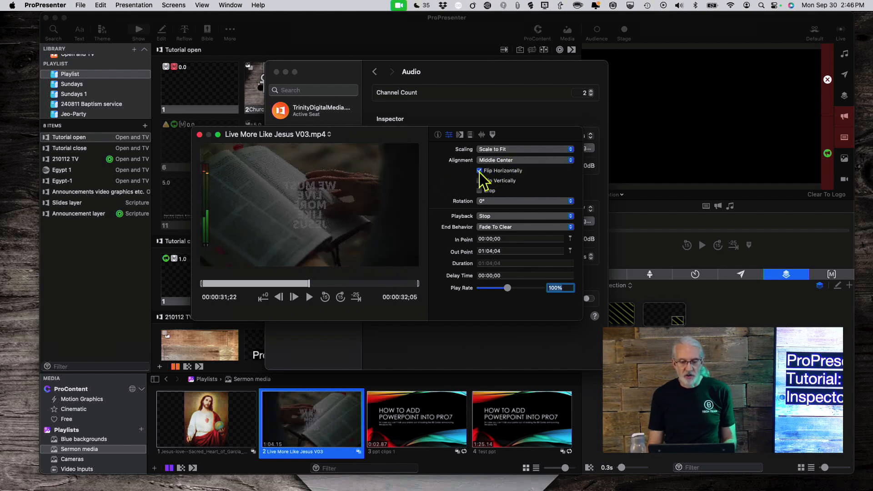
click(479, 180)
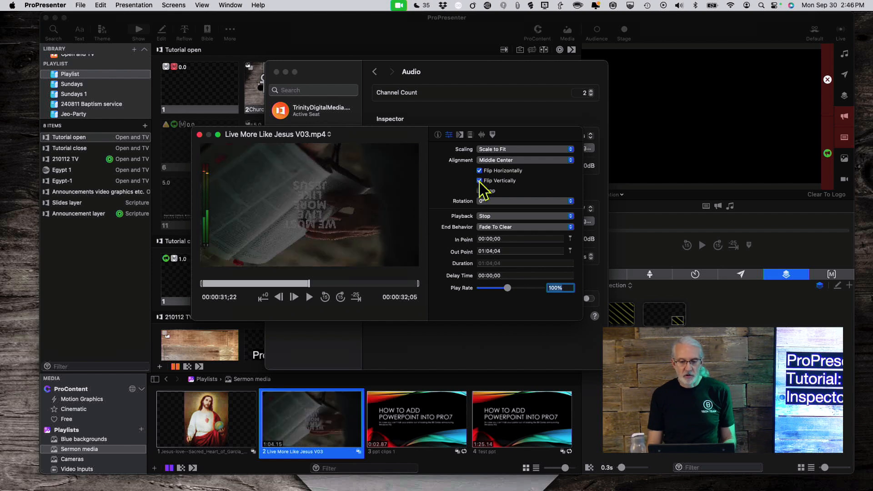
click(479, 171)
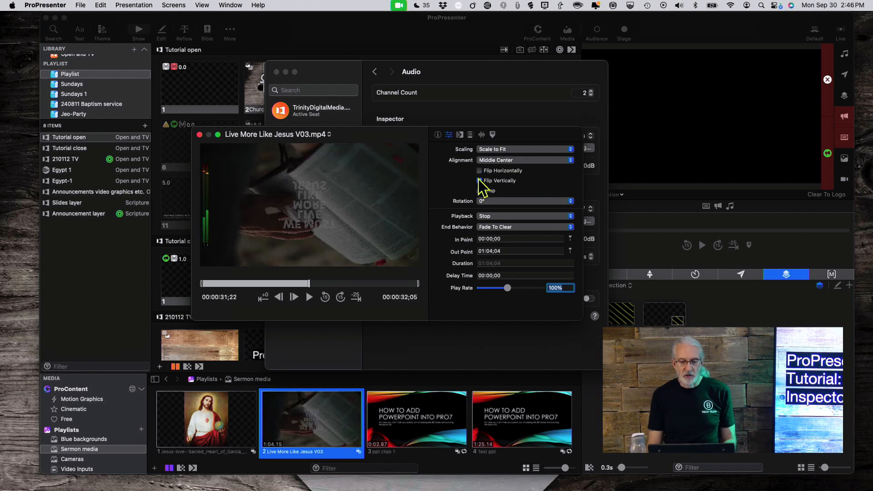
click(480, 180)
- Enable cropping on the clip, set the top and bottom crop to 0 px, and turn cropping off again
click(479, 191)
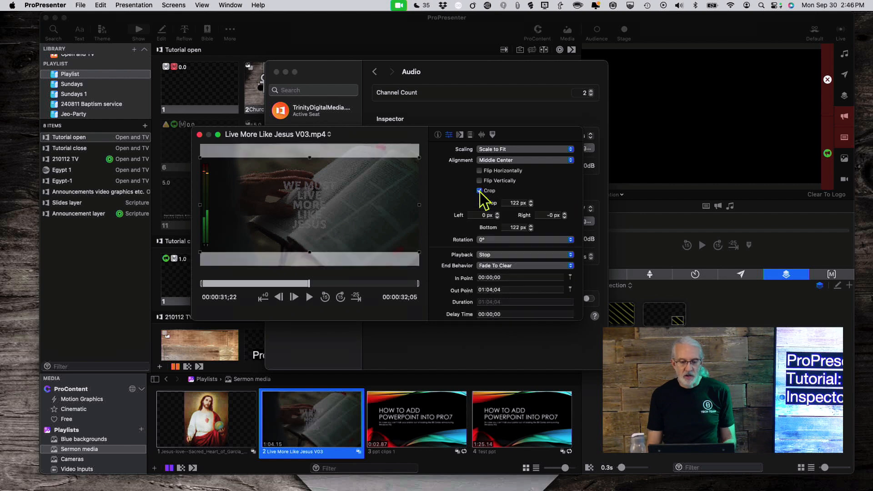
click(479, 190)
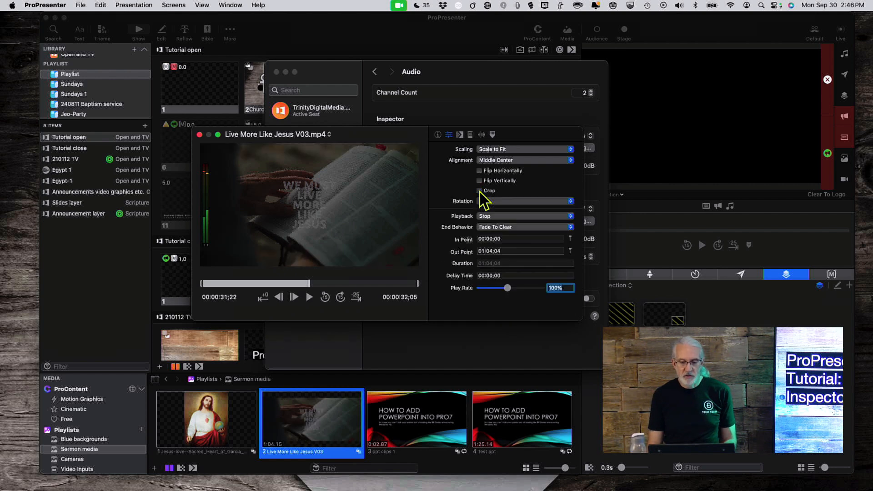
click(480, 191)
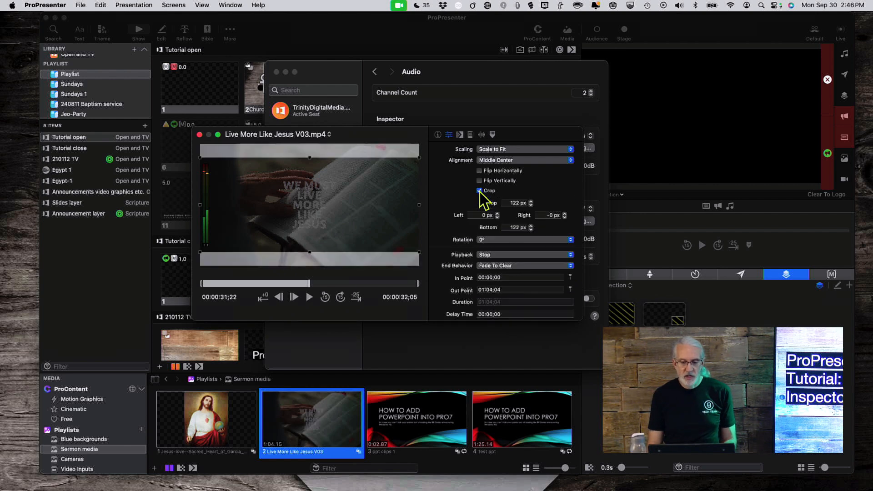
click(520, 200)
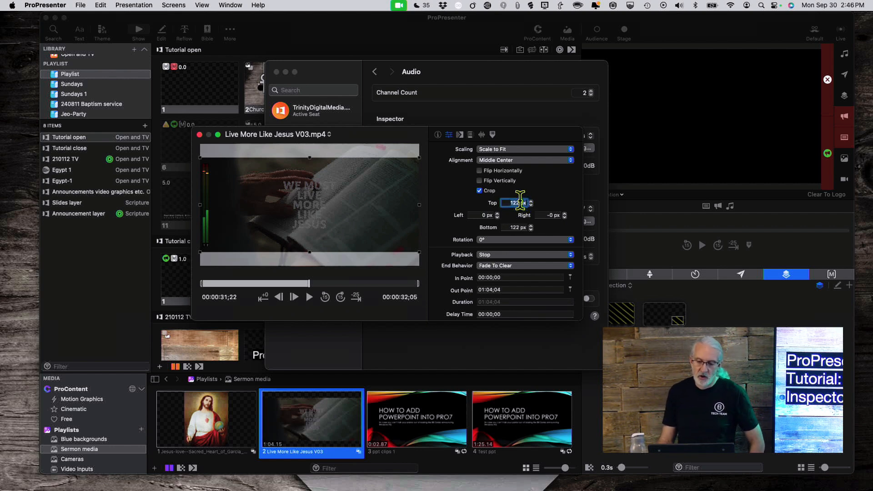
text(0)
key(Return)
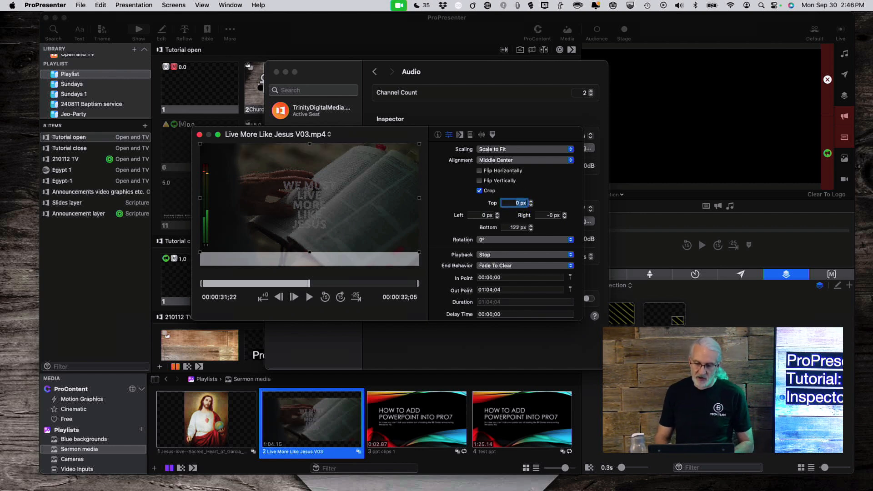
click(508, 228)
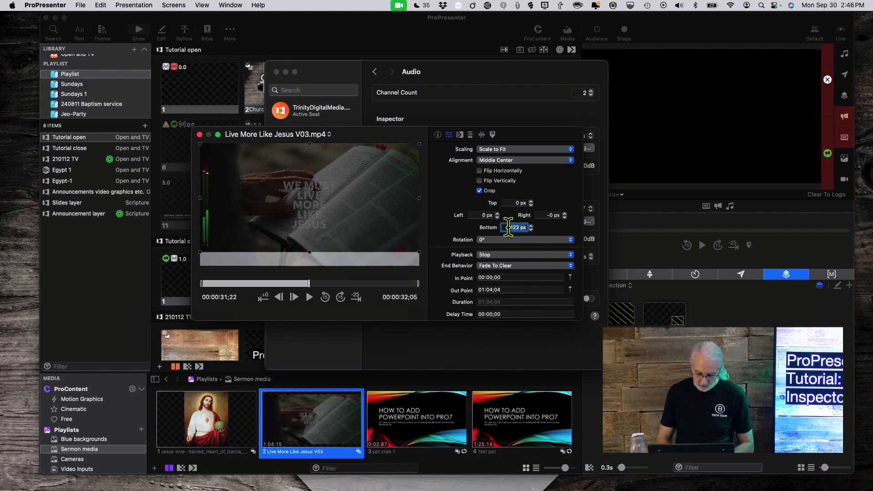
text(0)
key(Return)
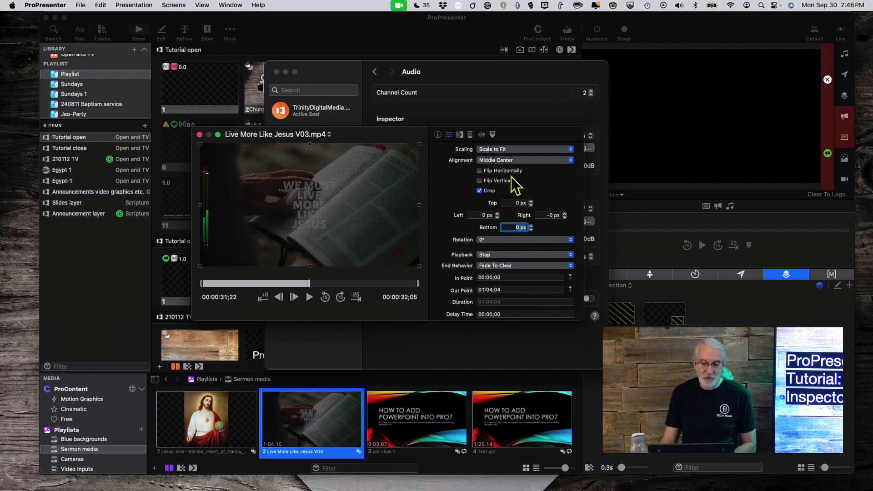
click(480, 190)
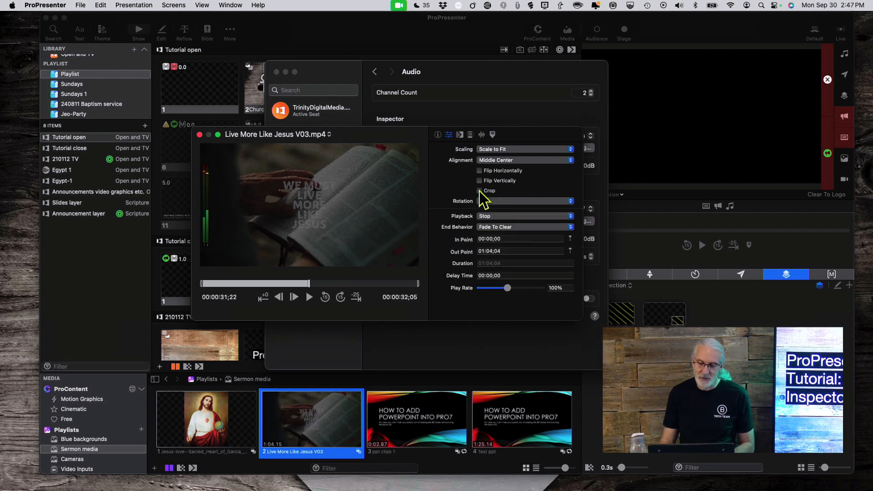
- Try rotating the clip by 90°, 180° and 270°, and return the rotation to 0°
click(497, 201)
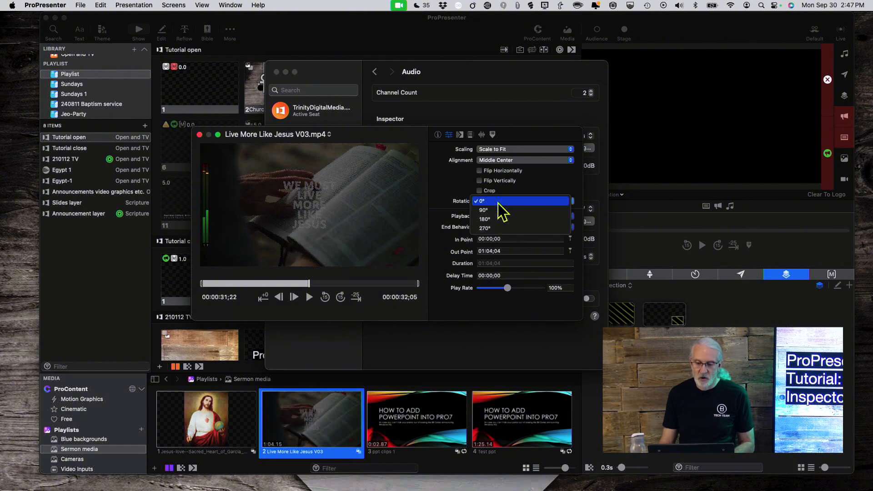
click(497, 210)
click(501, 203)
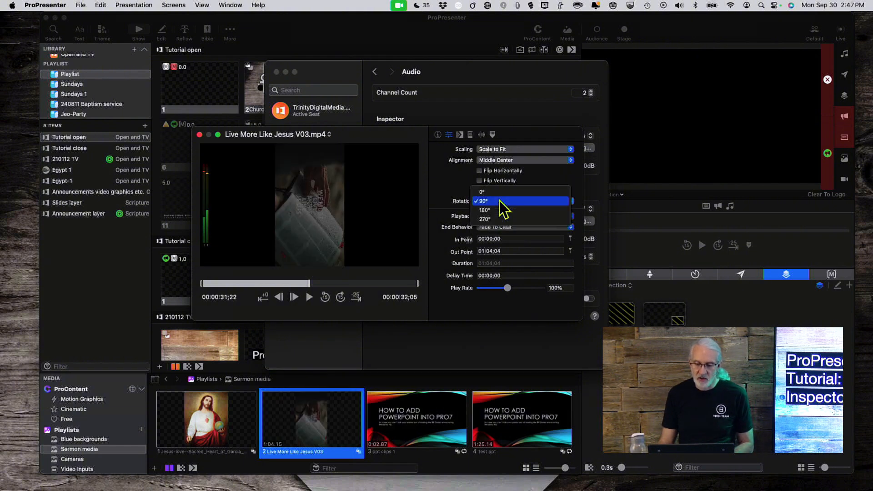
click(499, 210)
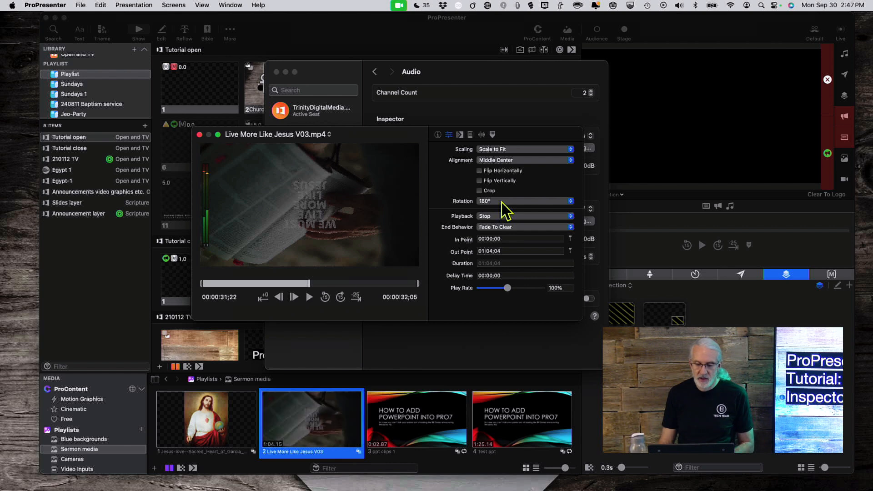
click(501, 203)
click(498, 211)
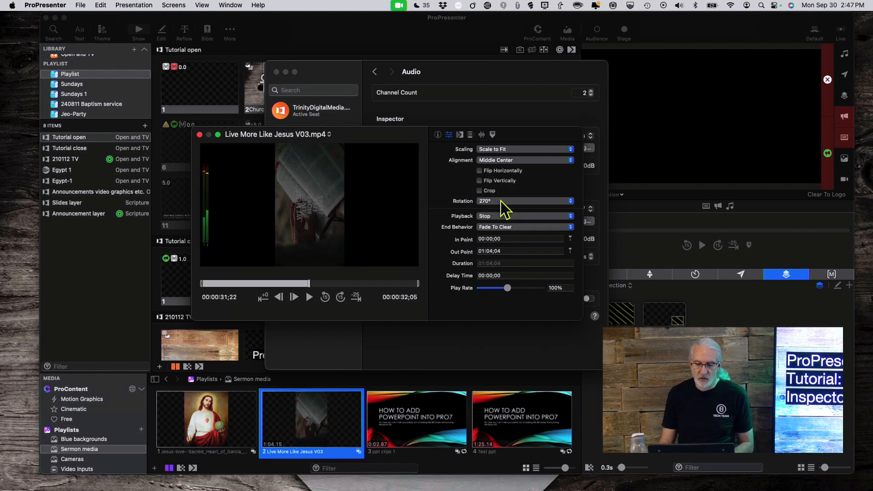
click(501, 201)
click(503, 177)
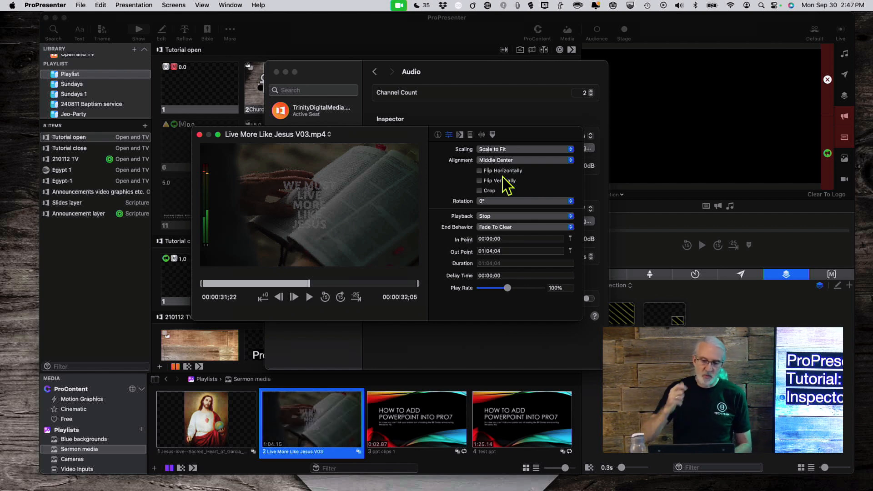
- Examine the clip's playback and end behavior choices, keeping Stop and Fade To Clear
click(493, 216)
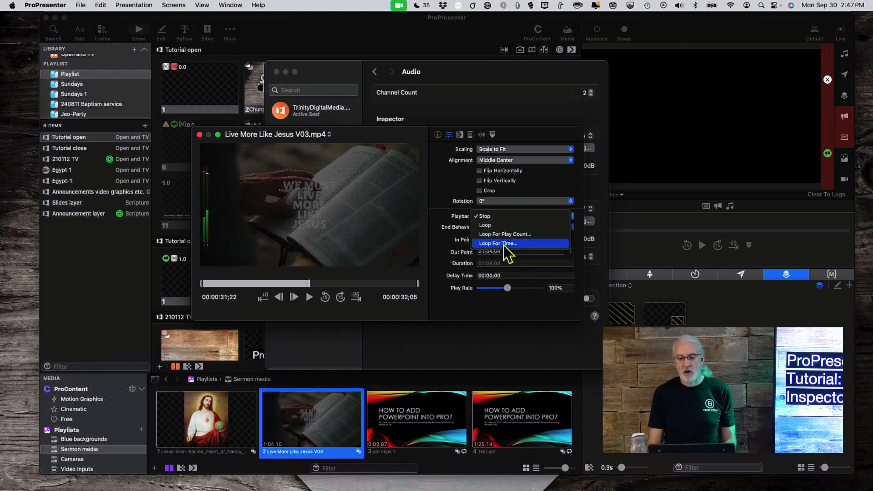
click(447, 223)
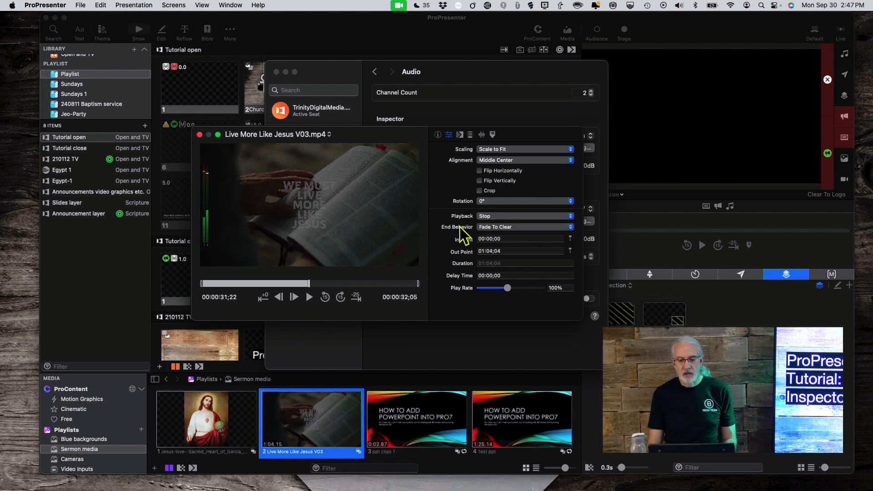
click(499, 231)
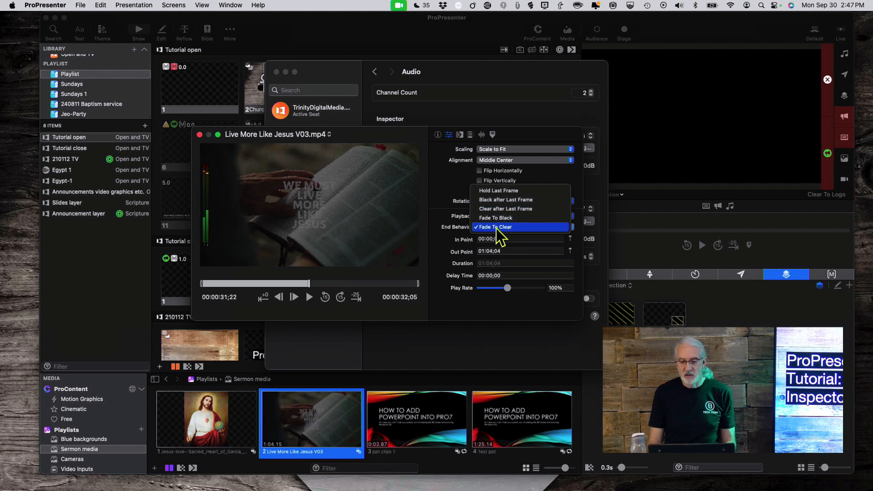
click(435, 214)
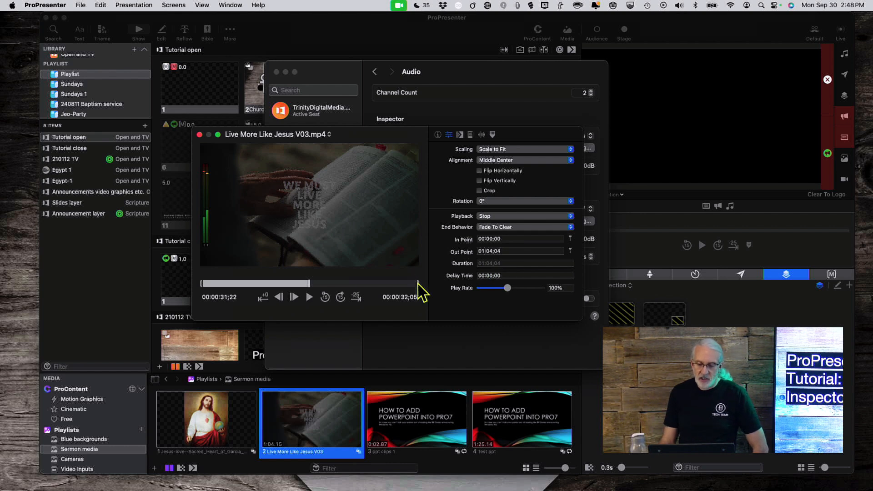
- Try trimming the clip's out point to 00:54;23, and restore it to 01:04;04 with the in point at the start
drag(418, 284, 389, 283)
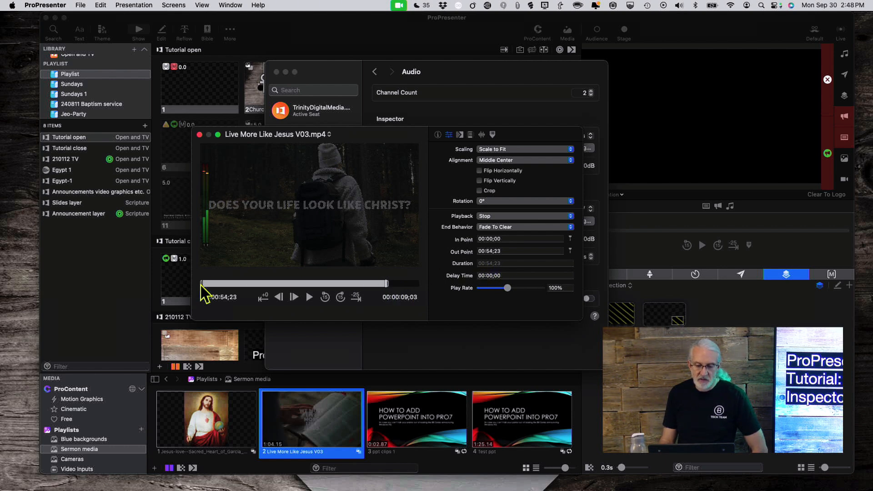
drag(201, 283, 164, 282)
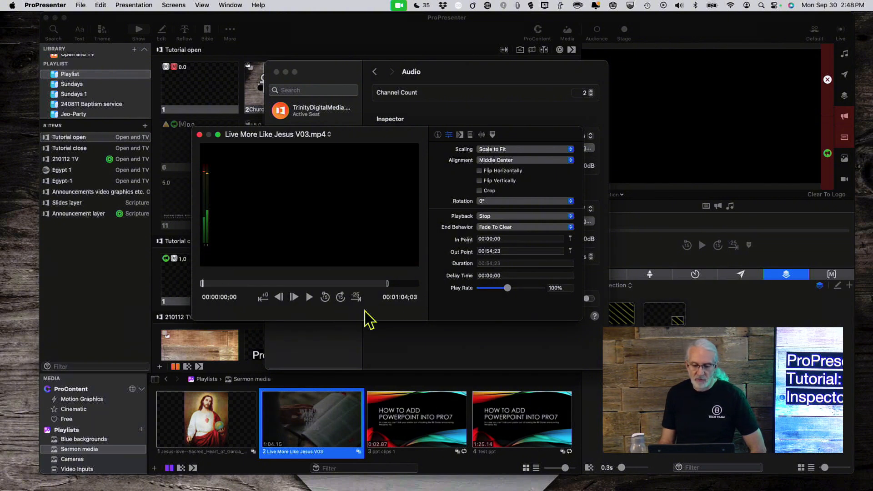
click(388, 283)
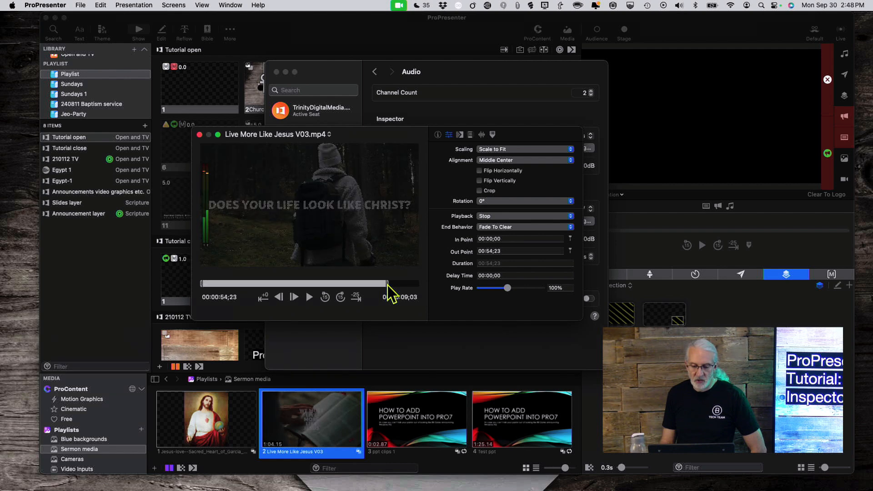
drag(388, 284, 417, 284)
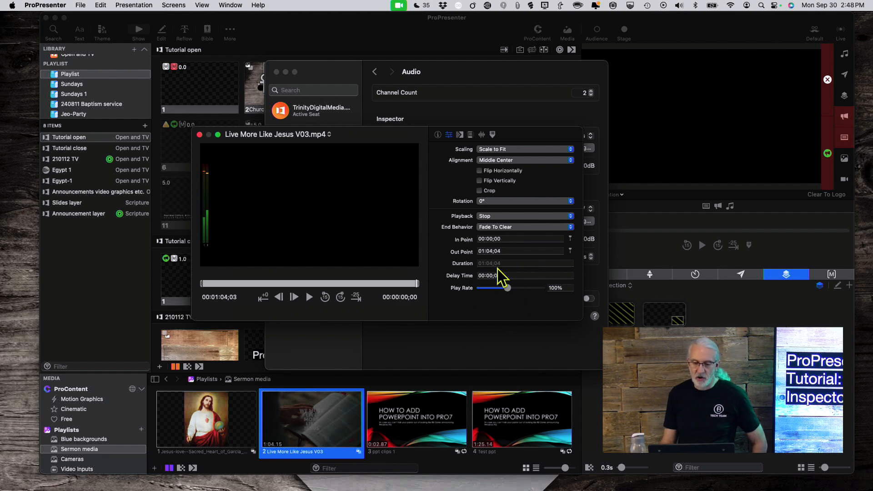
- View the clip's transition setting, turn off its Dots effect, and move the preview playhead to 00:00:25;22
click(460, 133)
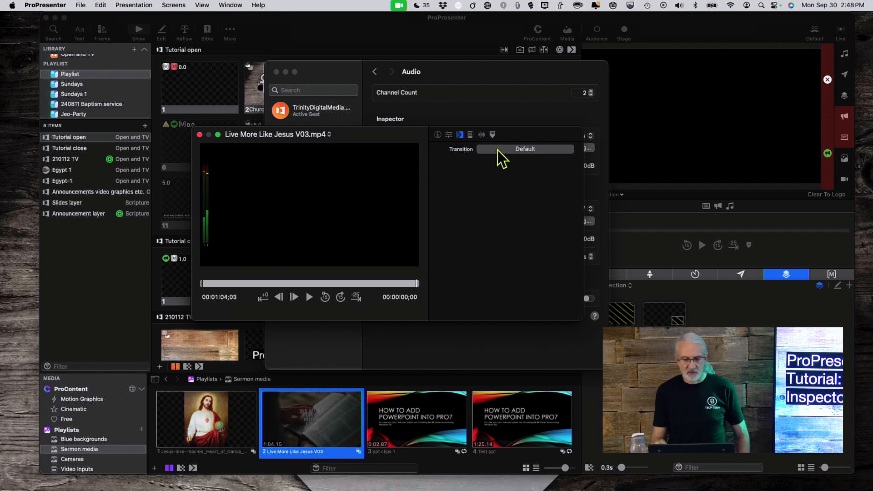
click(469, 135)
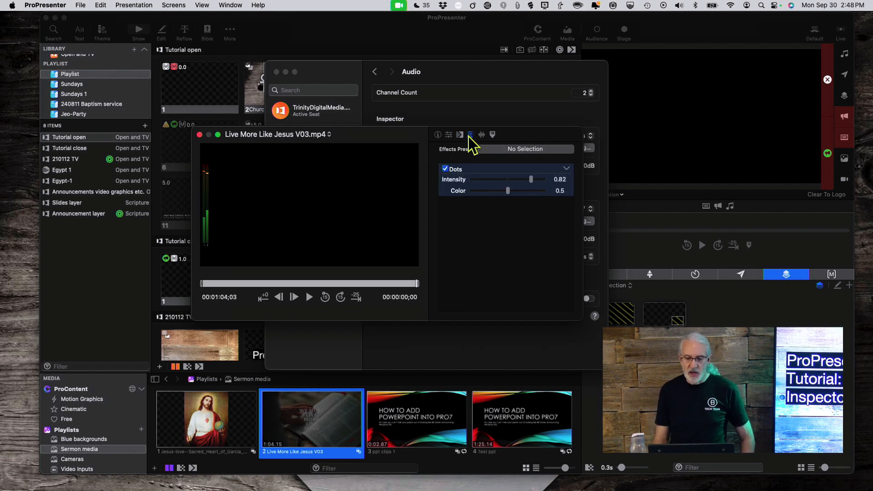
click(446, 170)
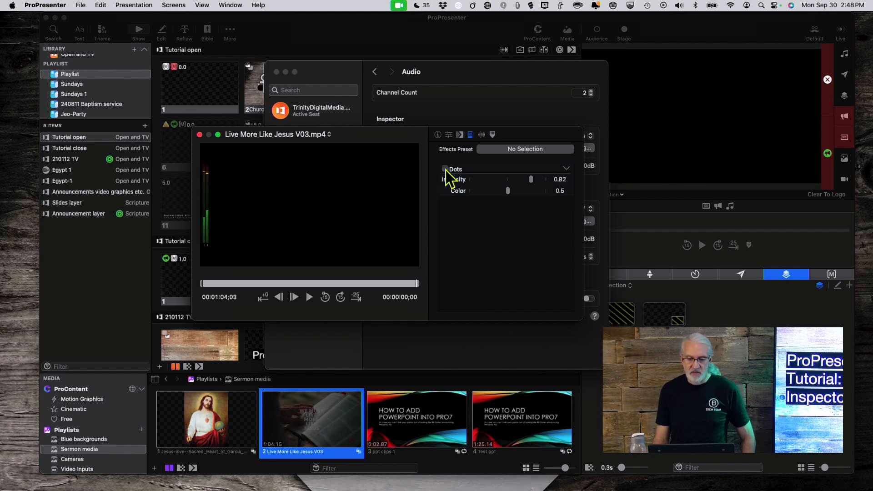
click(290, 284)
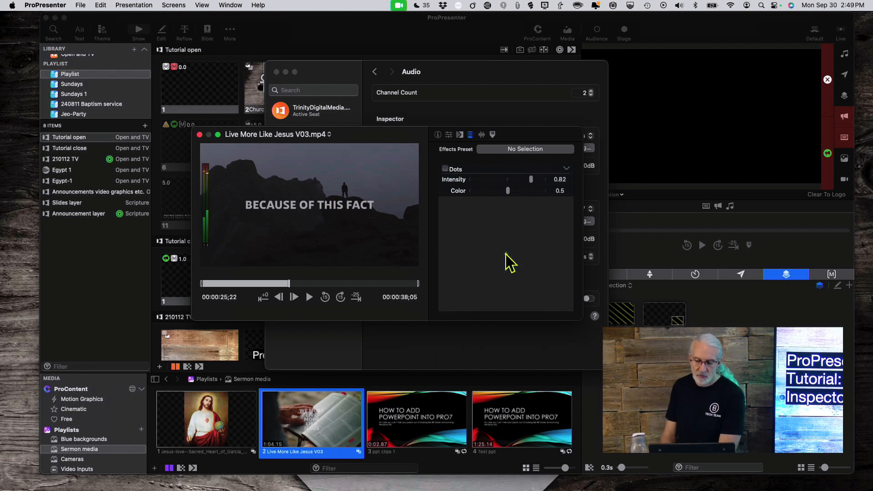
- Try the Kaleidoscope 1 effect on the clip and switch it off, then toggle the Dots effect on and off
click(506, 255)
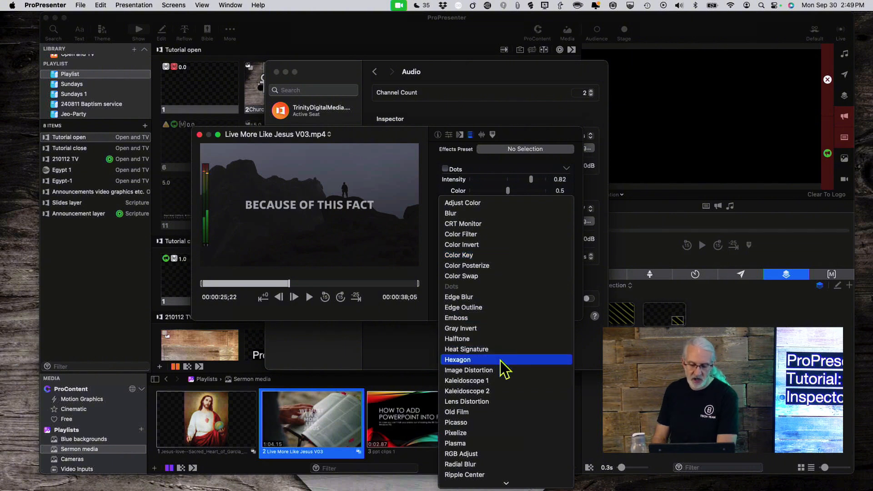
click(493, 383)
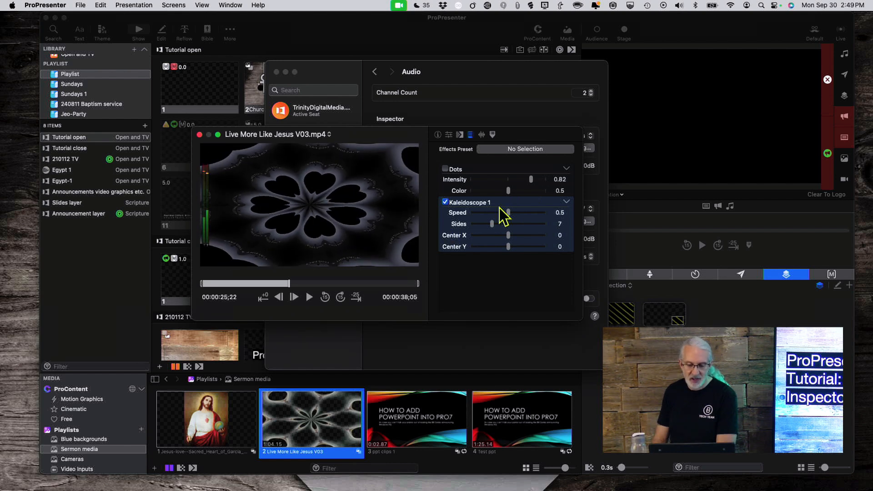
click(444, 203)
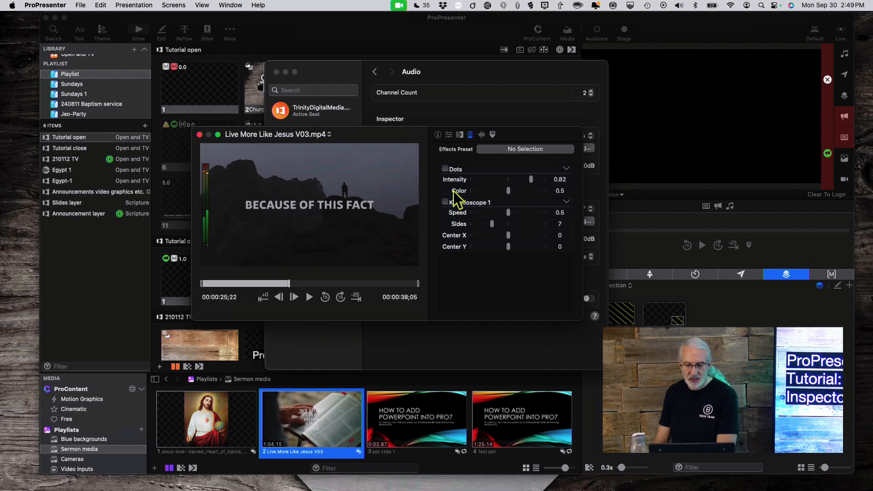
click(446, 169)
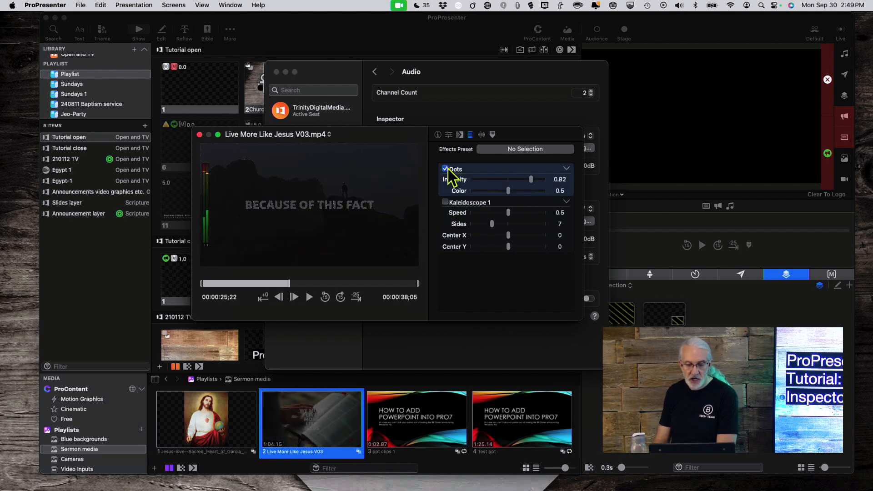
click(444, 169)
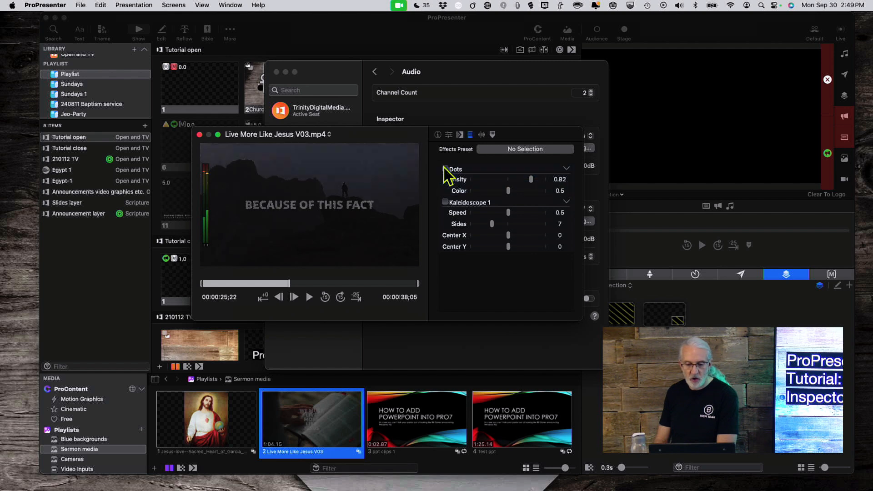
- Remove the Dots effect from the clip, and replace Kaleidoscope 1 with an enabled Color Posterize effect
click(567, 168)
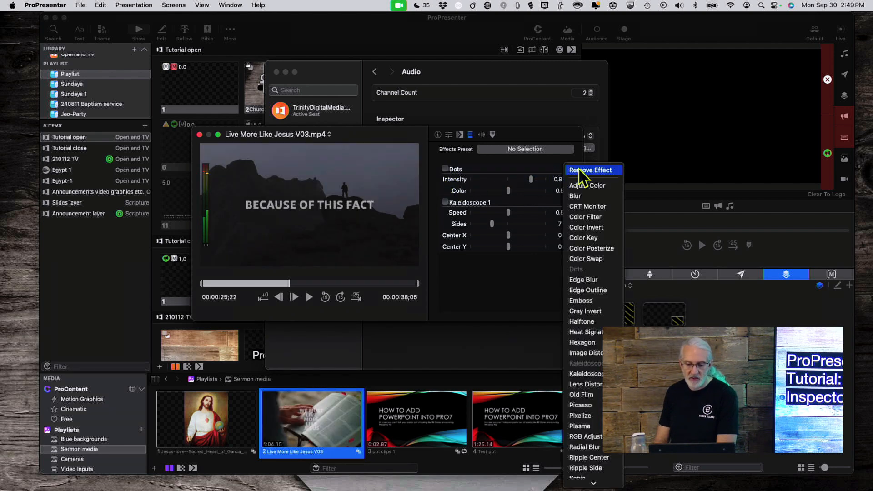
click(579, 169)
click(567, 167)
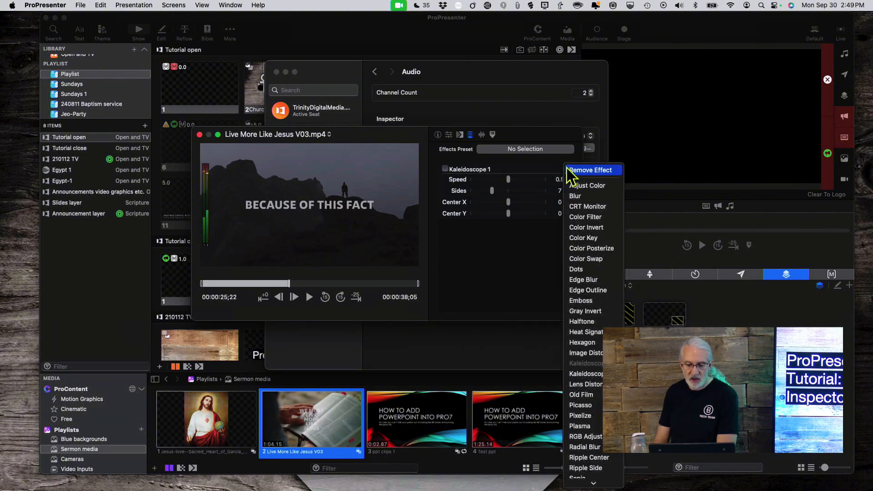
click(583, 251)
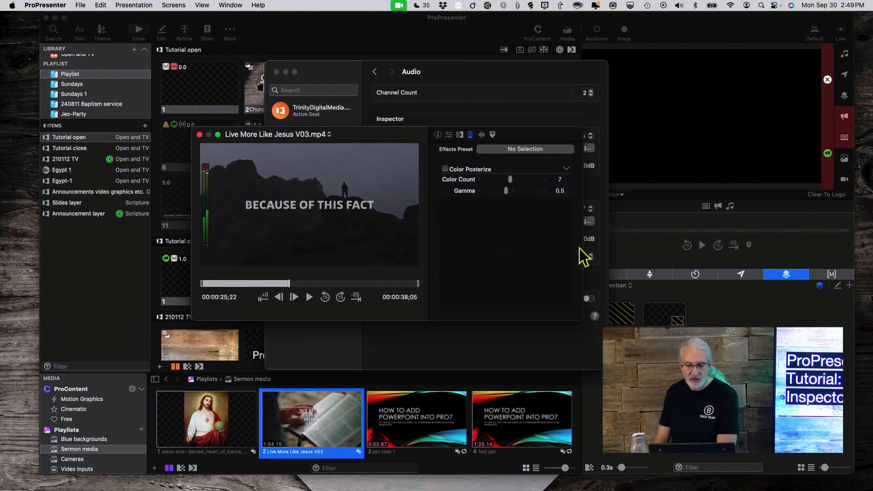
click(445, 169)
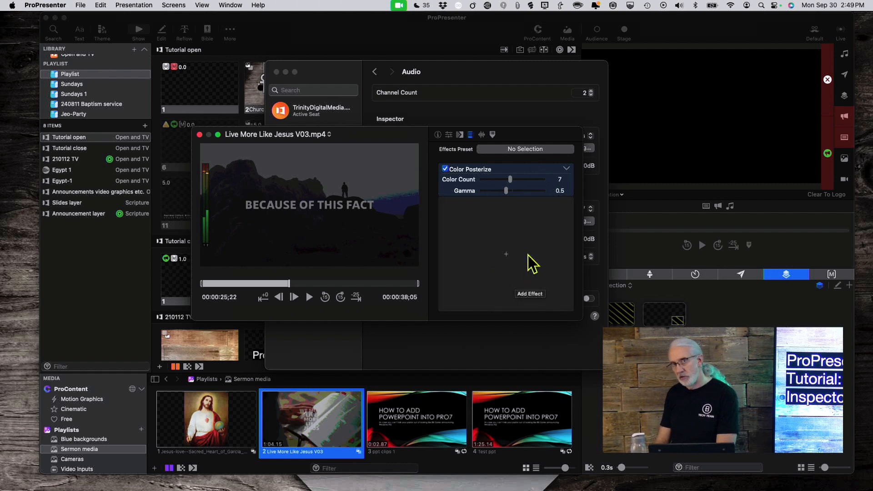
- Check the effects preset options without saving a preset, and disable and remove the Color Posterize effect from the clip
click(541, 149)
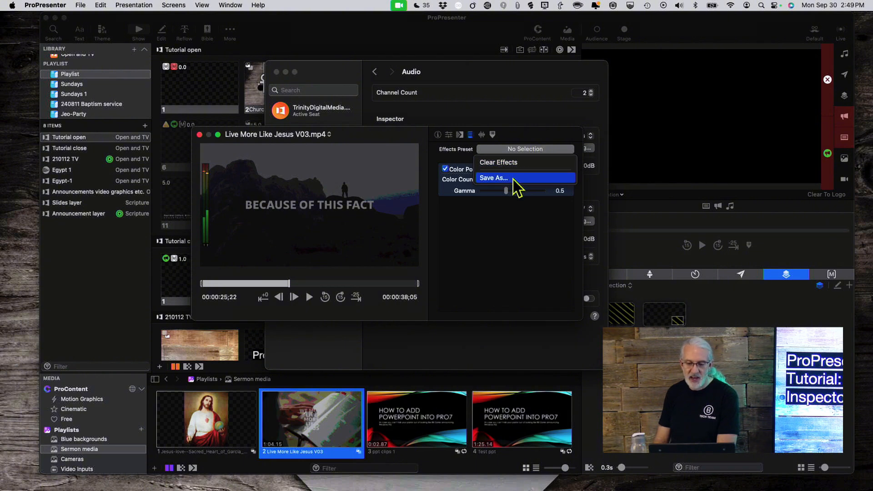
click(515, 239)
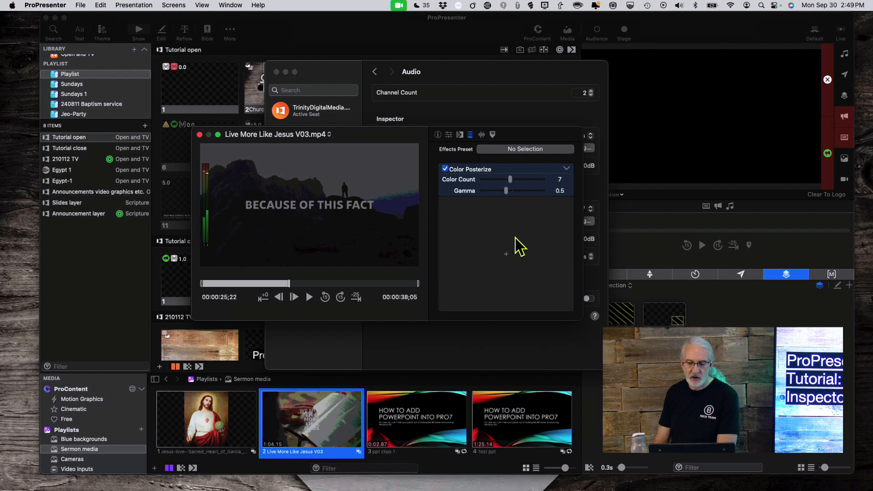
click(446, 169)
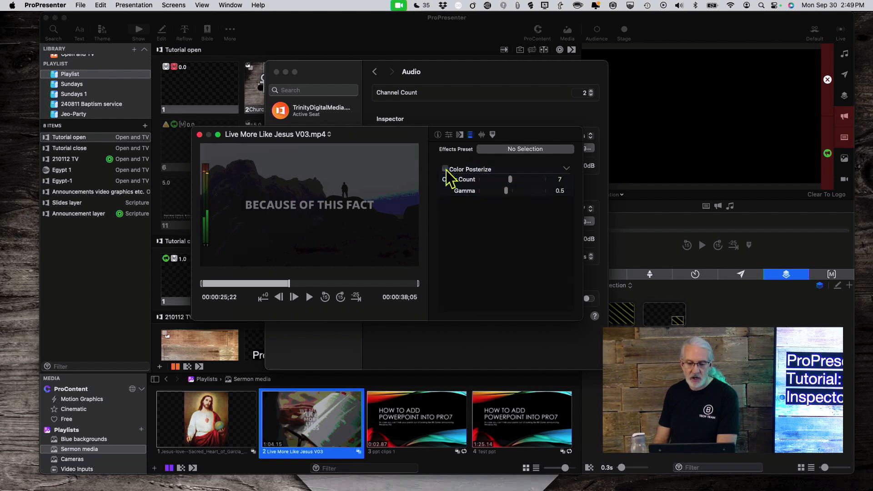
click(568, 167)
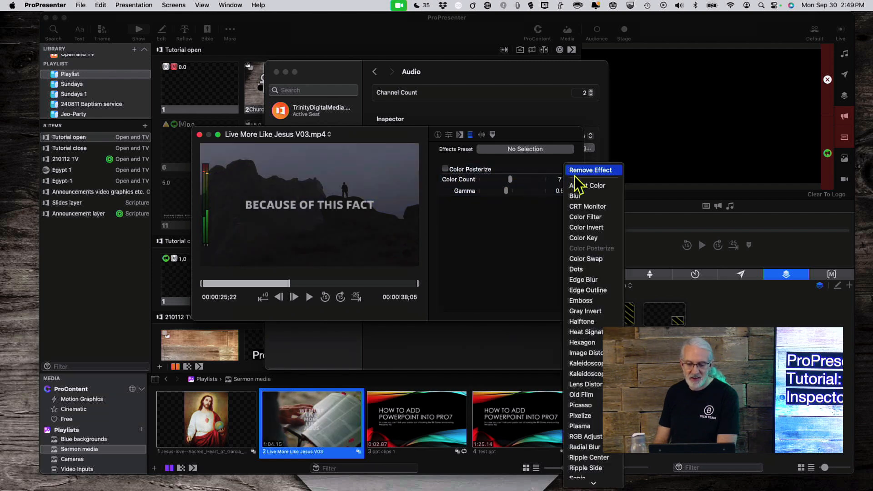
click(578, 172)
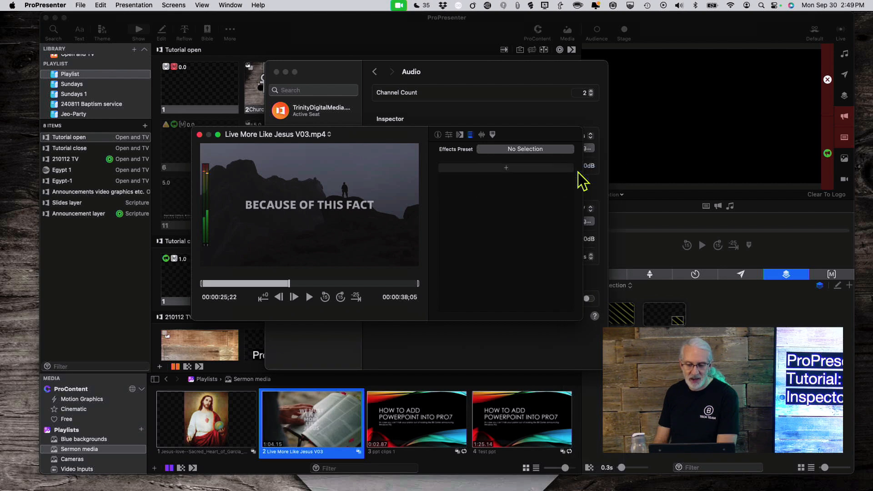
- Examine the clip's audio settings and the channel routing between its media channels and the output channels
click(481, 136)
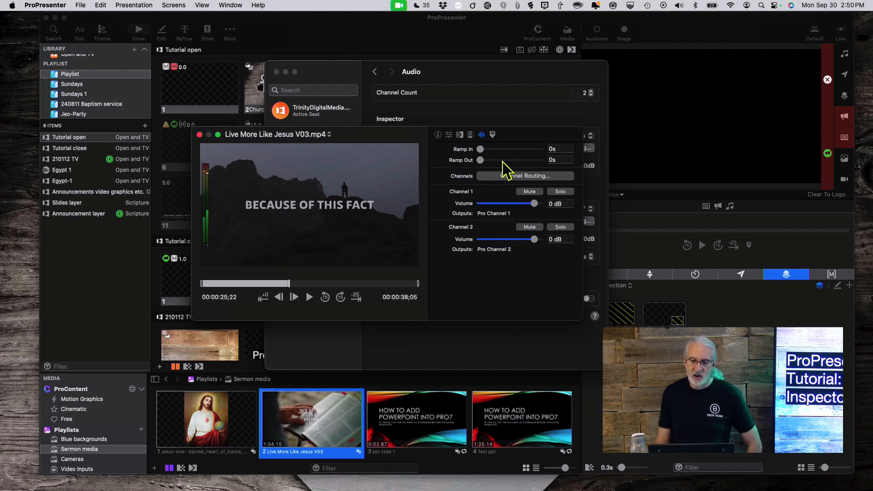
click(497, 176)
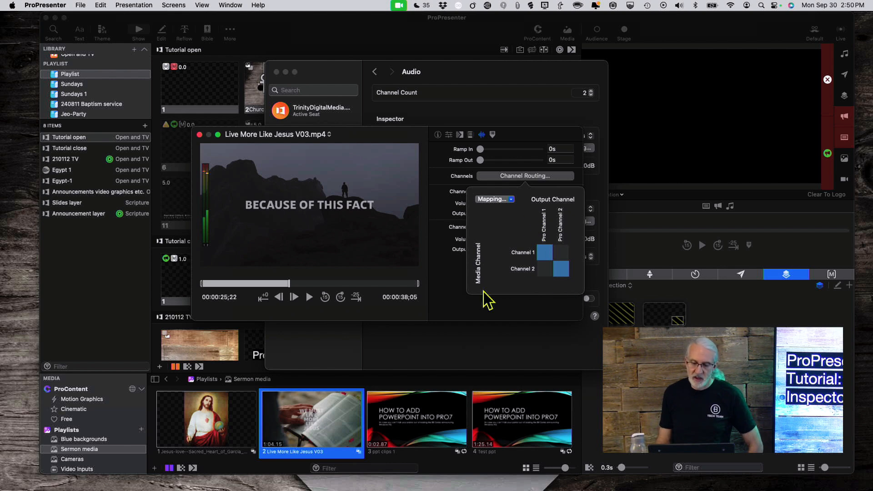
click(479, 310)
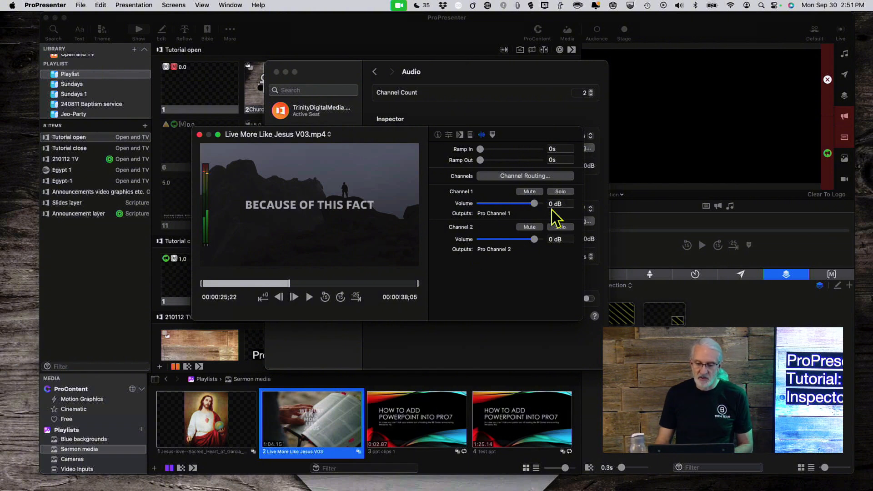
- Try lowering the clip's Channel 1 volume to -12 dB, and reset it to 0 dB
mouse_move(535, 203)
mouse_down()
mouse_move(496, 205)
mouse_move(524, 205)
mouse_up()
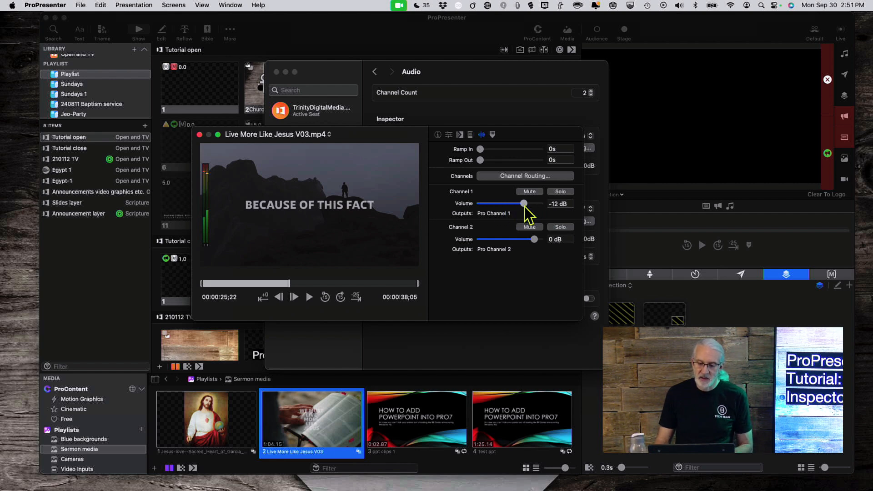
click(553, 204)
text(0)
key(Return)
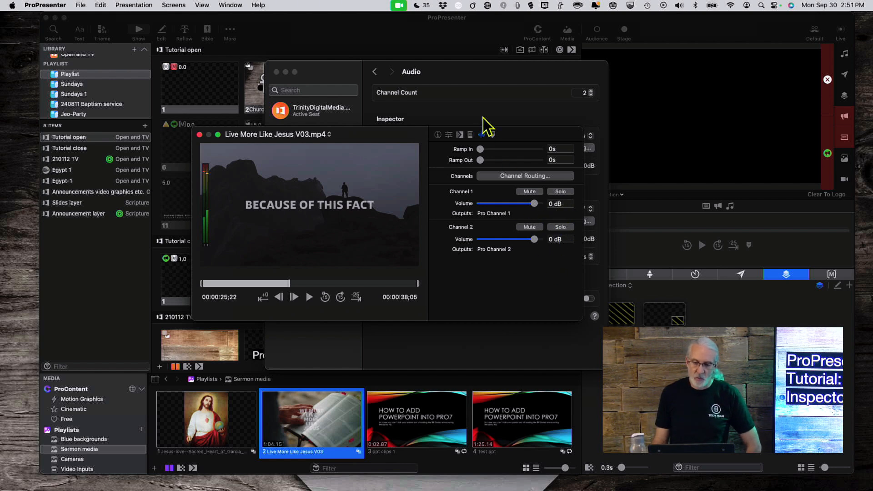
- Add a playback marker to the clip at 00:25;22, and examine its options and the actions that can be attached
click(493, 135)
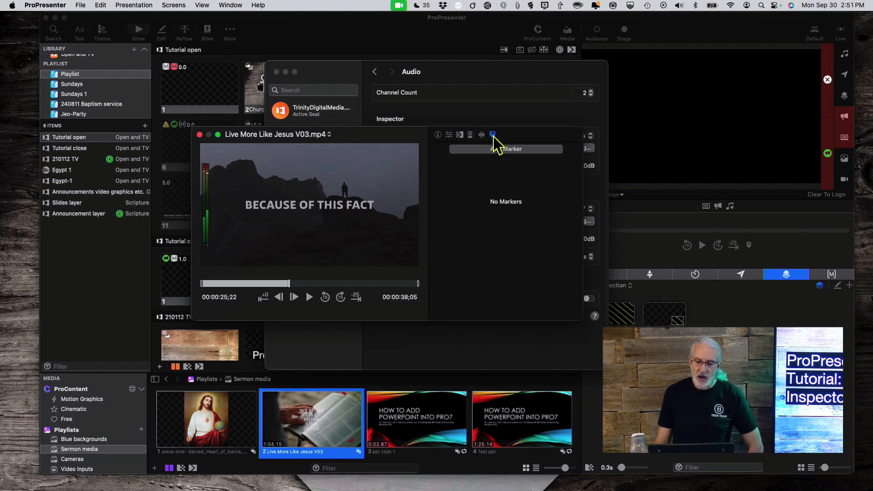
click(501, 150)
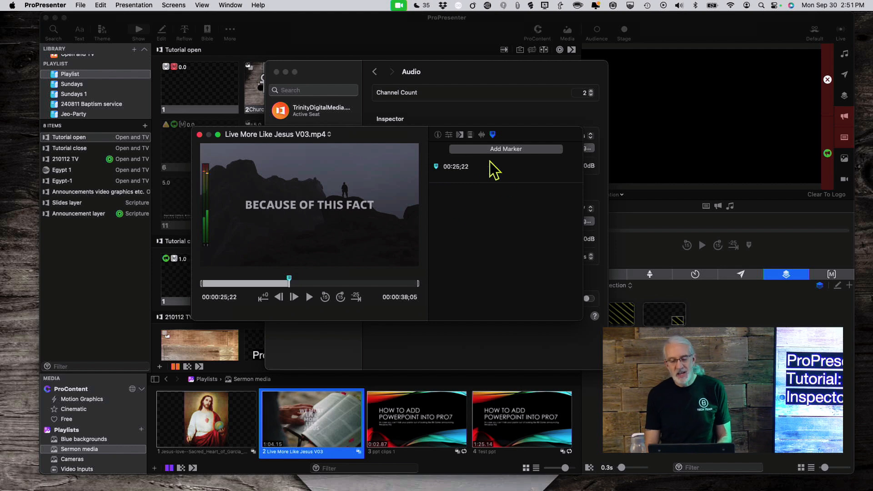
right_click(483, 173)
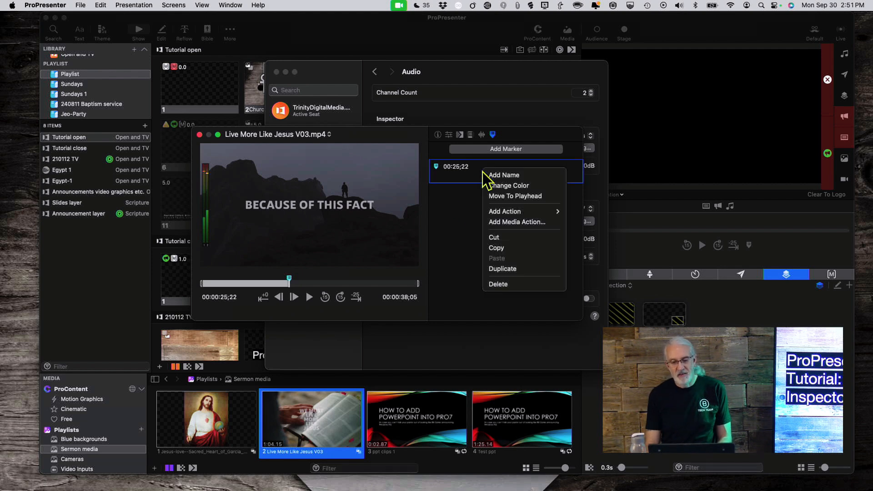
mouse_move(506, 213)
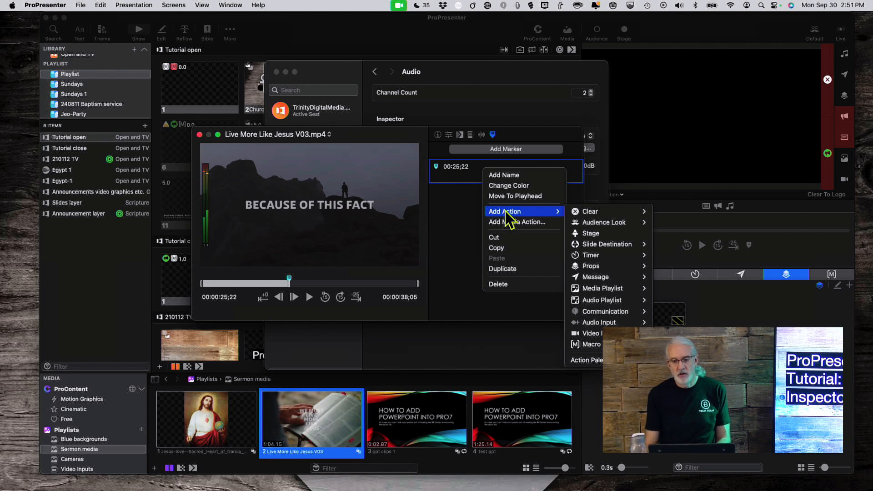
click(464, 208)
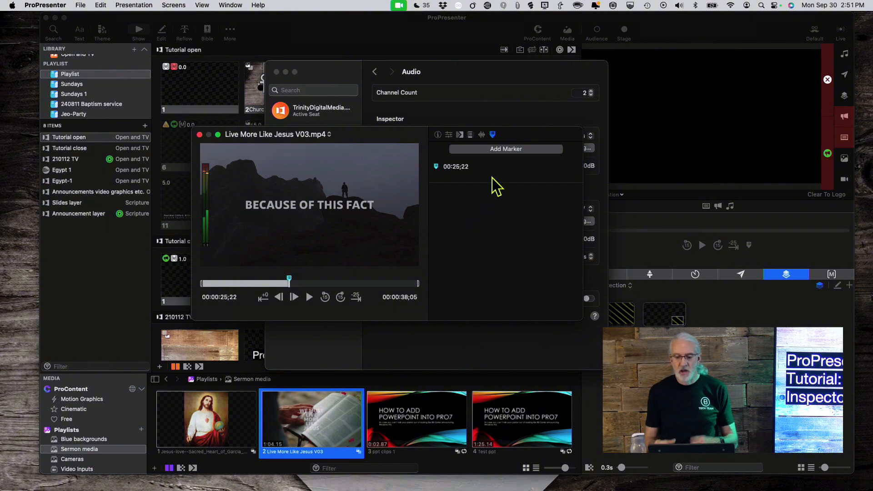